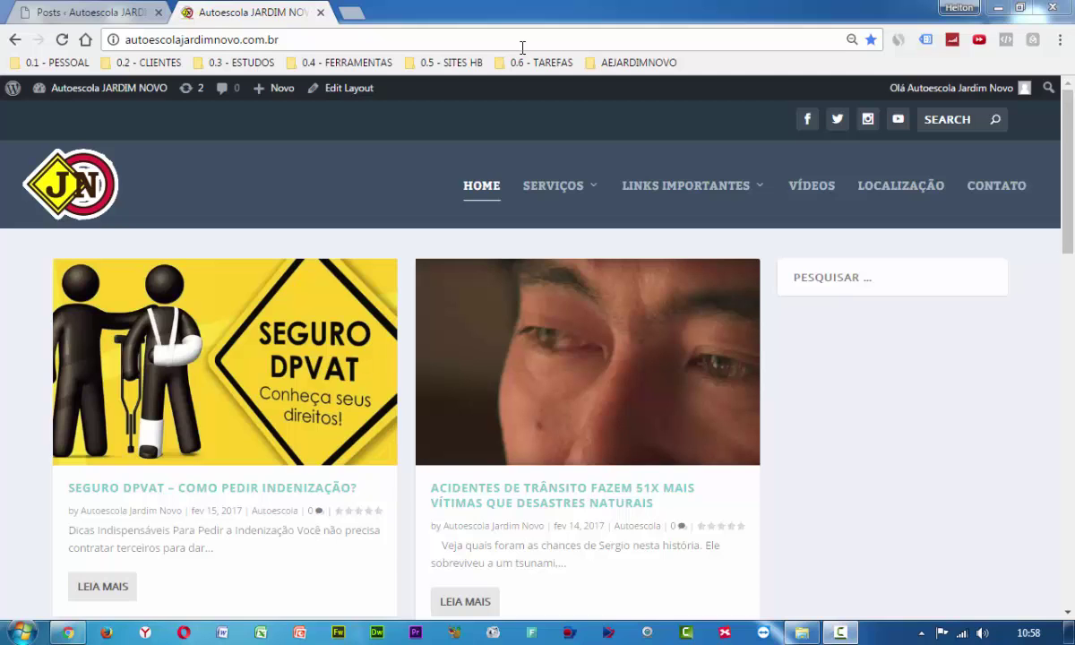
- Start a new post from the site's WordPress post list
{"action": "left_click", "coordinate": [115, 9]}
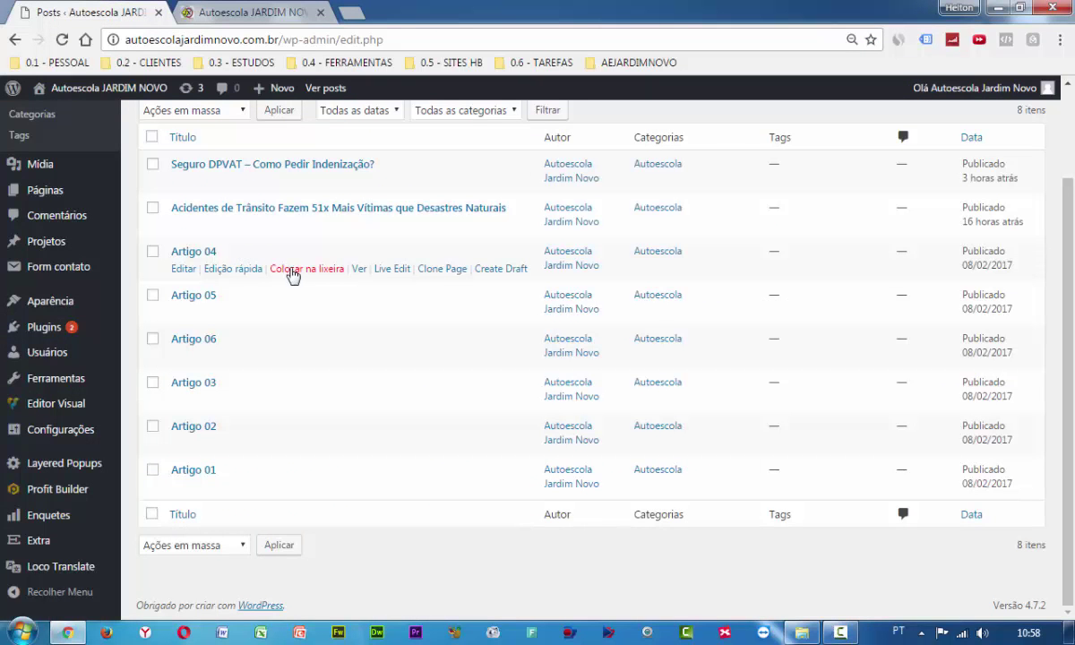
{"action": "scroll", "coordinate": [174, 251], "scroll_direction": "up", "scroll_amount": 1}
{"action": "scroll", "coordinate": [174, 251], "scroll_direction": "up", "scroll_amount": 1}
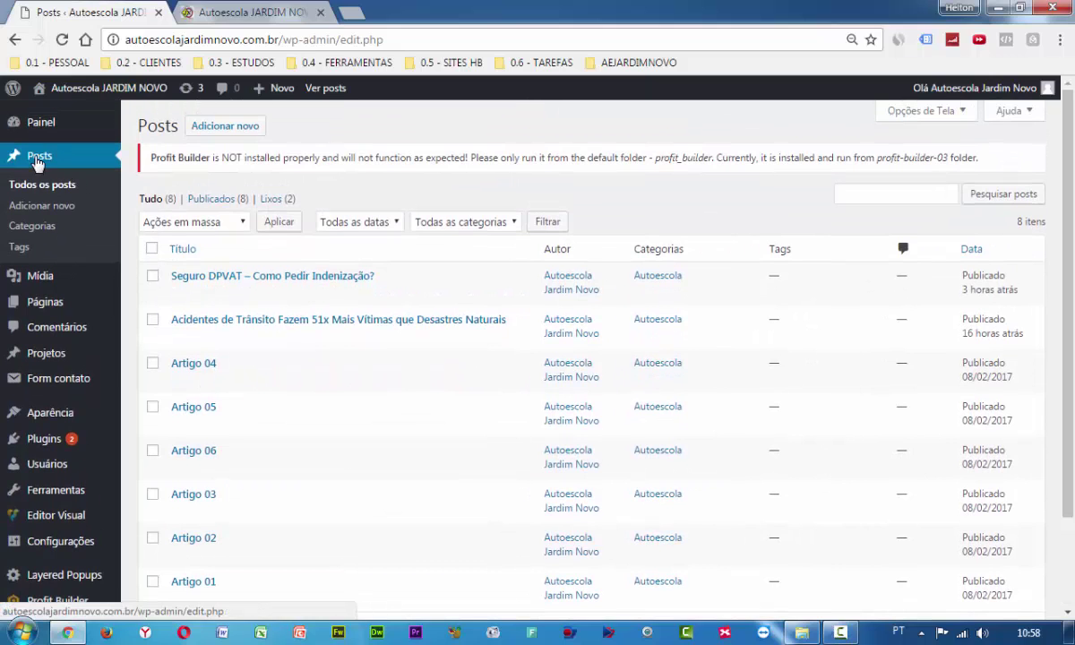
{"action": "left_click", "coordinate": [202, 134]}
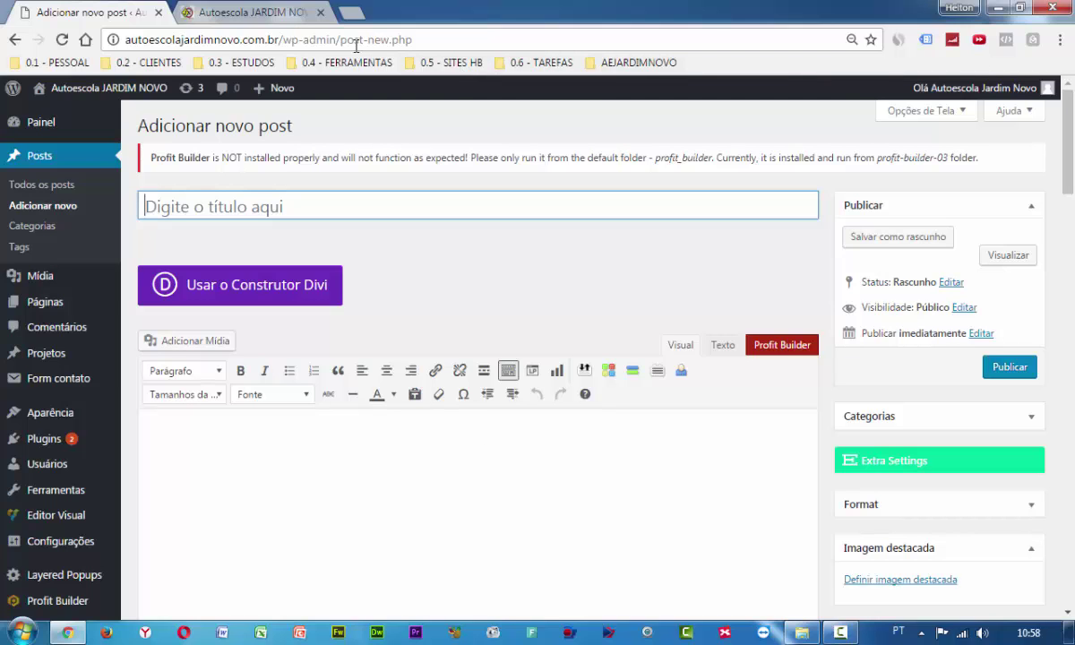
- Switch to the file explorer and open the Word document in the folder "Acidentes Em Trânsito Fazem 32 Mais Vítimas Do Que A Guerra"
{"action": "key", "text": "alt+Tab"}
{"action": "key", "text": "alt+Tab"}
{"action": "key", "text": "alt+Tab"}
{"action": "key", "text": "alt+Tab"}
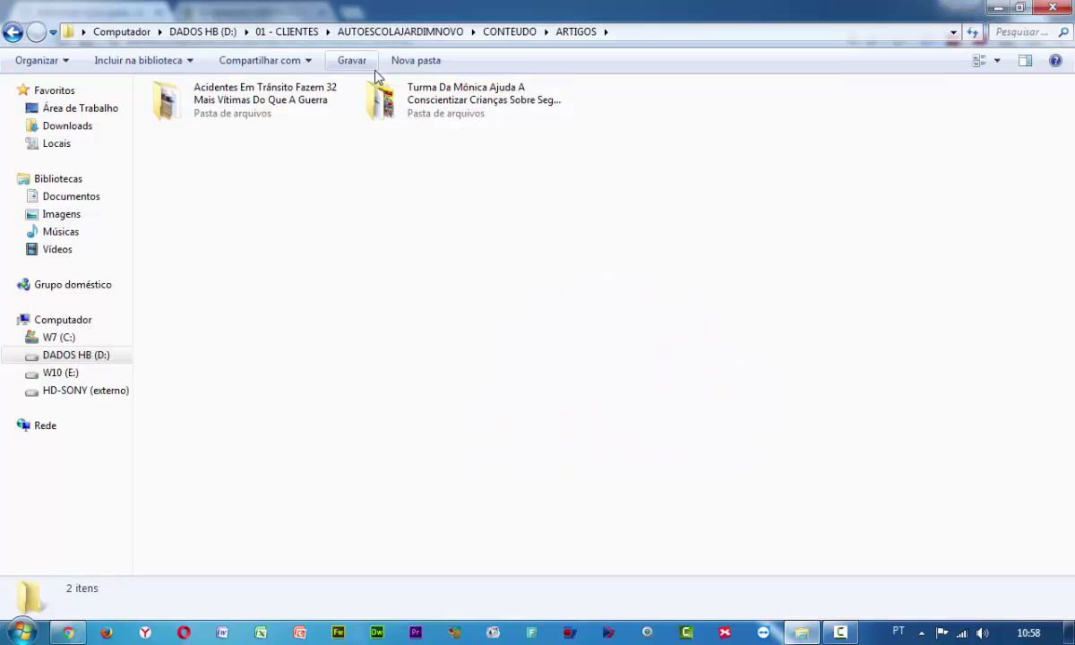
{"action": "left_click", "coordinate": [258, 107]}
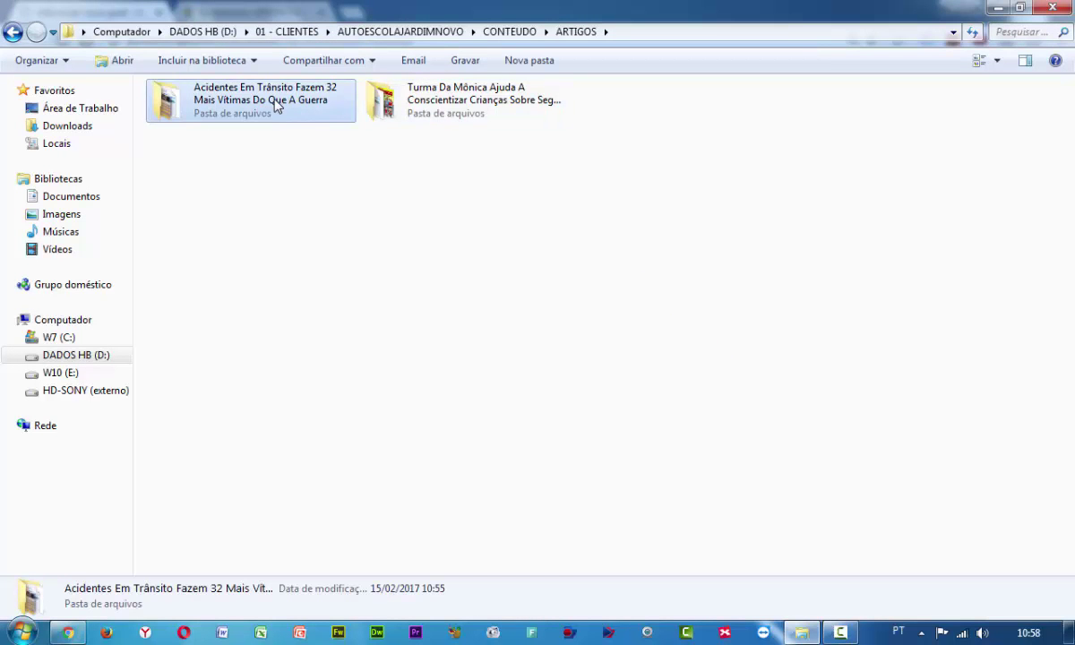
{"action": "double_click", "coordinate": [277, 106]}
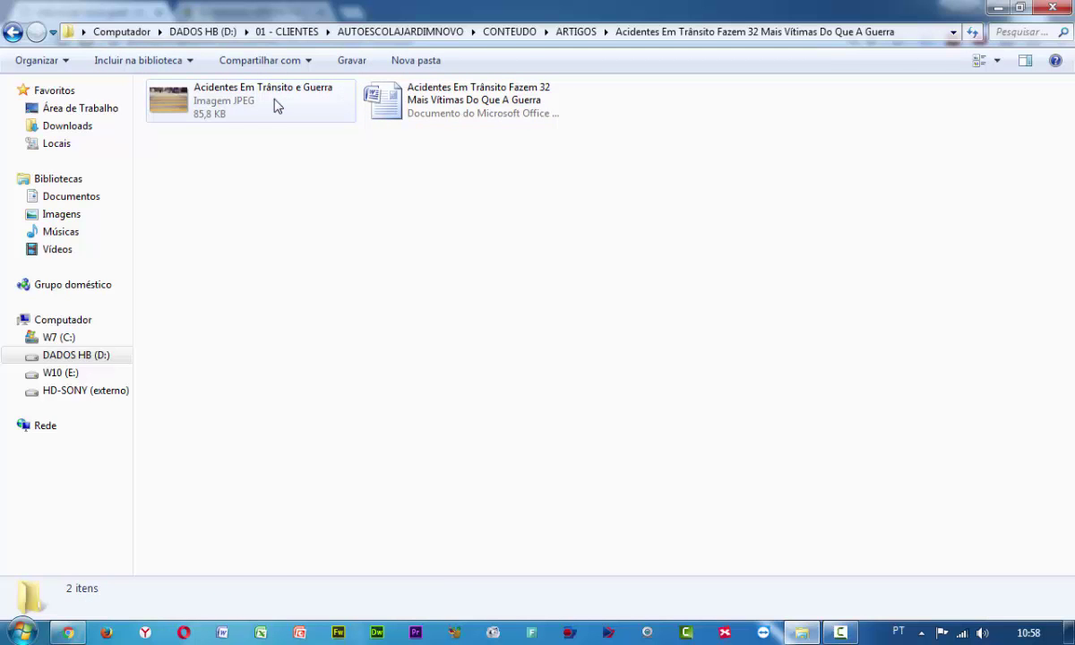
{"action": "double_click", "coordinate": [430, 107]}
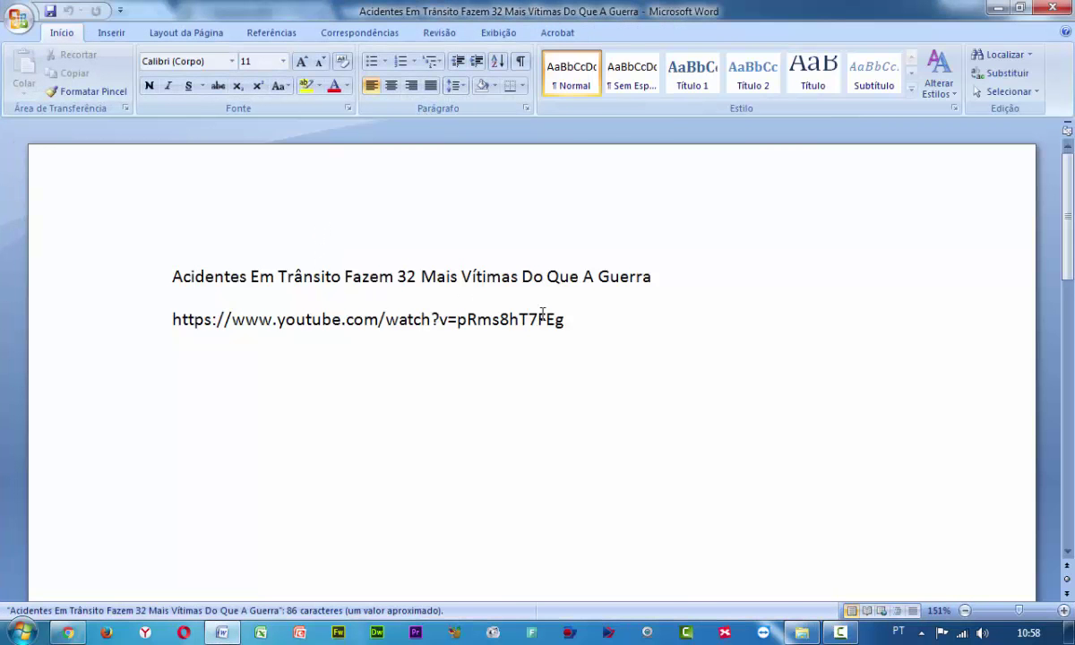
- Copy the YouTube link from the Word document and switch back to Chrome
{"action": "left_click_drag", "start_coordinate": [569, 320], "coordinate": [168, 322]}
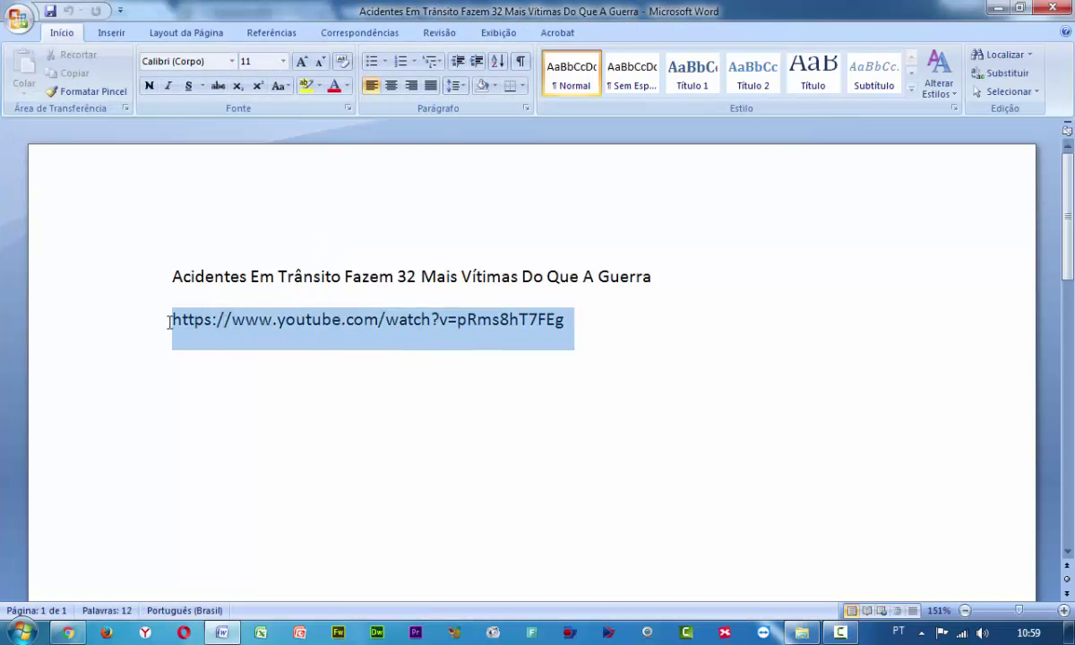
{"action": "right_click", "coordinate": [215, 309]}
{"action": "left_click", "coordinate": [259, 353]}
{"action": "key", "text": "alt+Tab"}
{"action": "key", "text": "alt+Tab"}
{"action": "key", "text": "alt+Tab"}
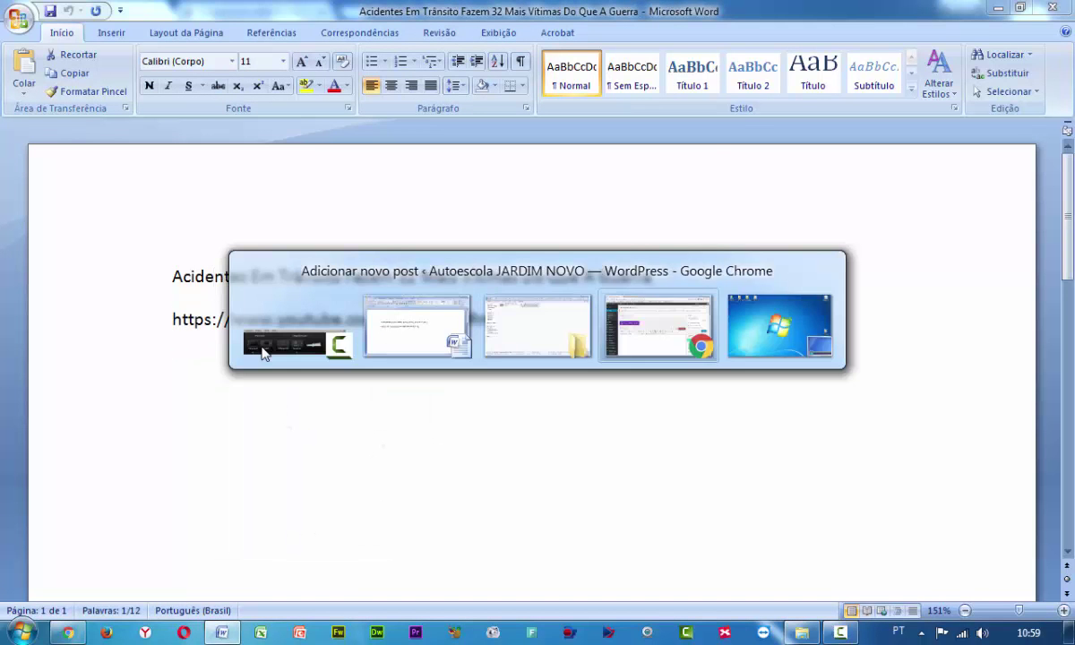
{"action": "key", "text": "alt+Tab"}
{"action": "key", "text": "alt+Tab"}
{"action": "key", "text": "alt+Tab"}
{"action": "key", "text": "alt+Tab"}
{"action": "key", "text": "alt+Tab"}
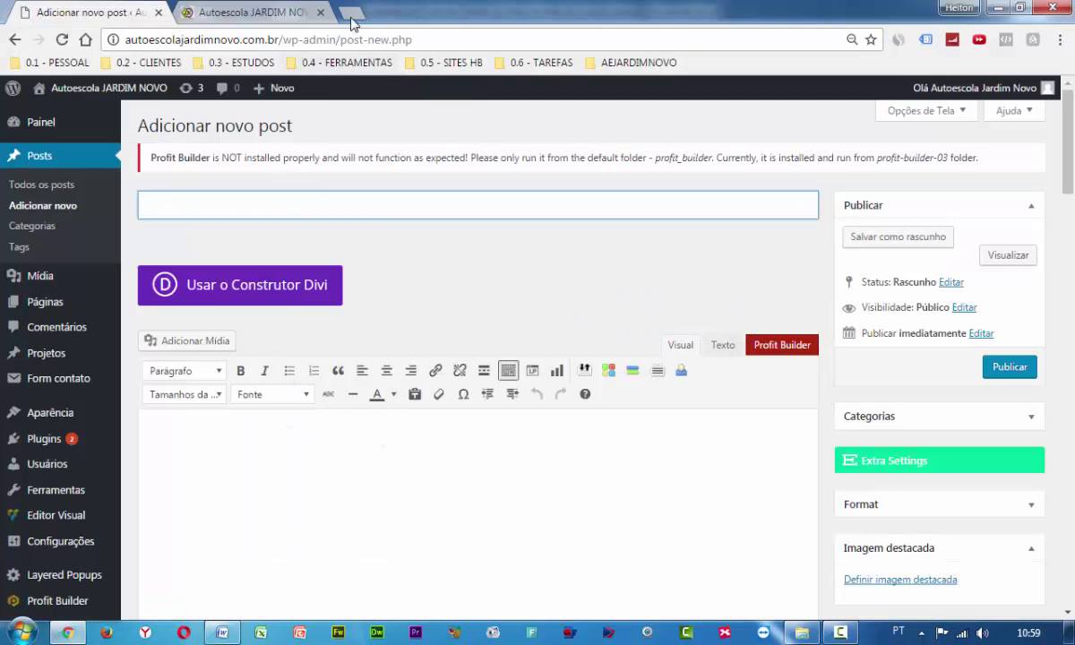
- Load the copied YouTube link in a new browser tab and pause the video
{"action": "left_click", "coordinate": [351, 18]}
{"action": "key", "text": "ctrl+v"}
{"action": "key", "text": "Return"}
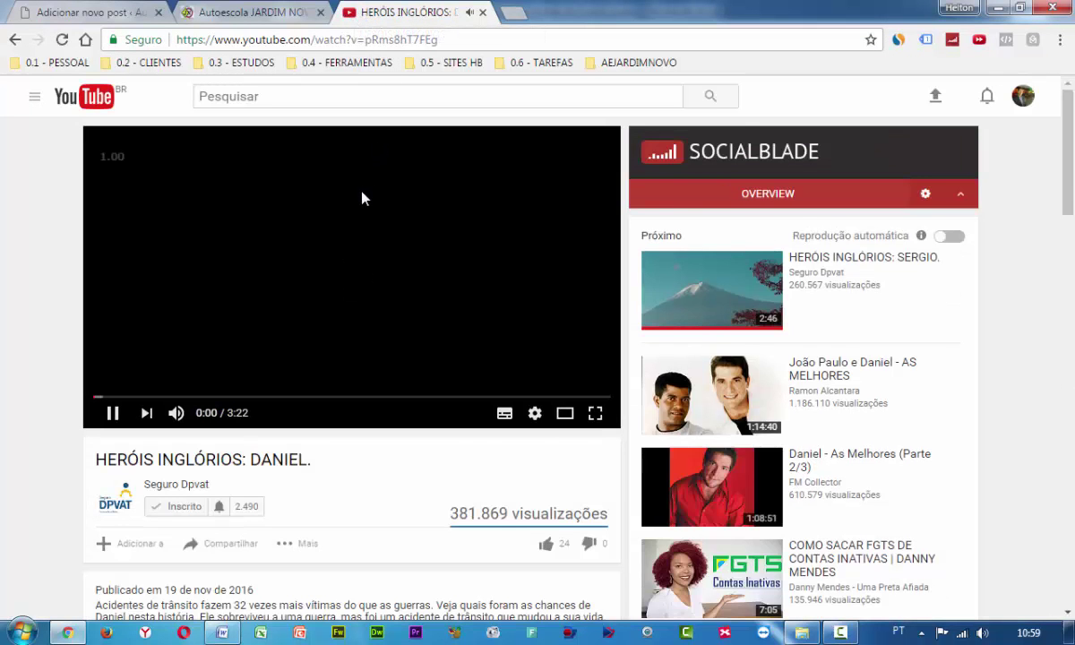
{"action": "left_click", "coordinate": [362, 198]}
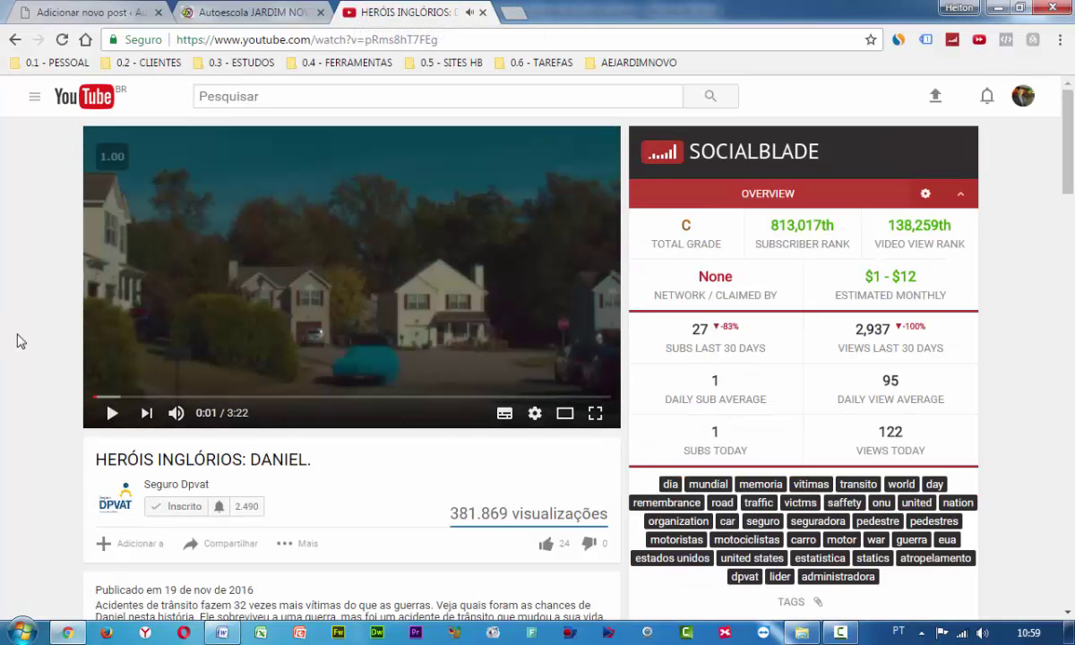
- Copy the YouTube video's address, embed it in the new post's body and check the embedded player
{"action": "left_click", "coordinate": [274, 40]}
{"action": "right_click", "coordinate": [296, 40]}
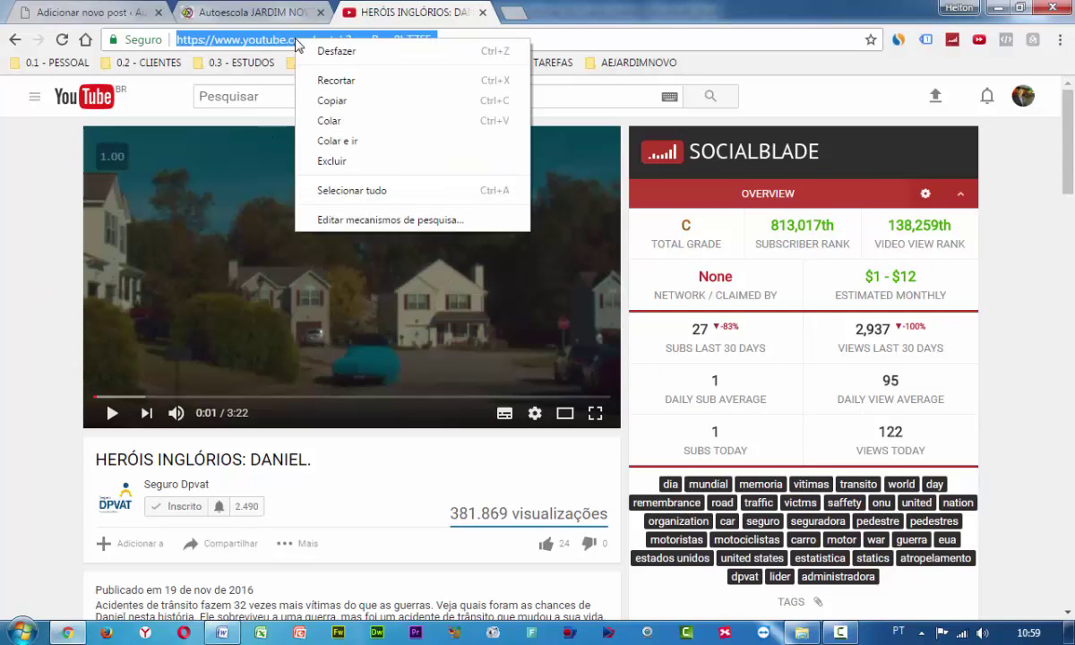
{"action": "left_click", "coordinate": [349, 104]}
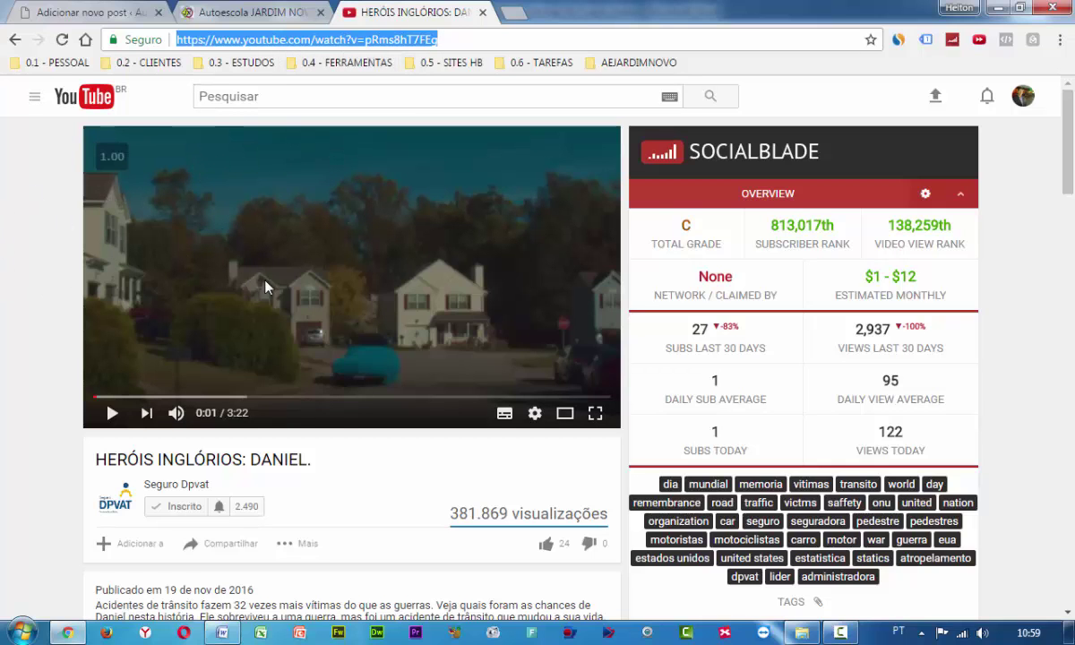
{"action": "left_click", "coordinate": [115, 16]}
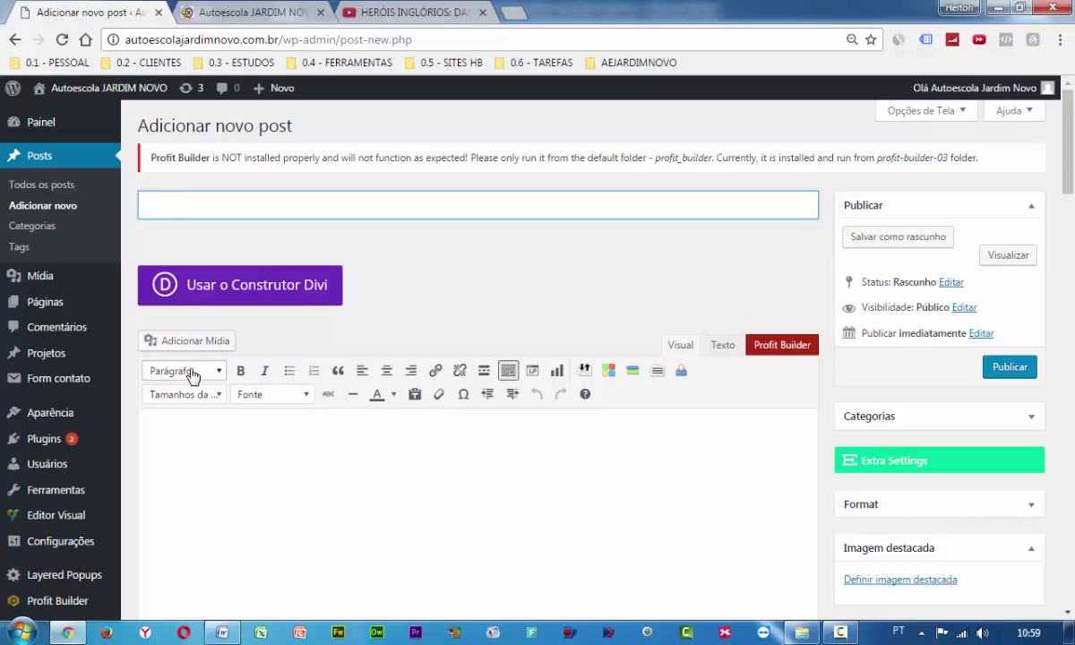
{"action": "left_click", "coordinate": [206, 441]}
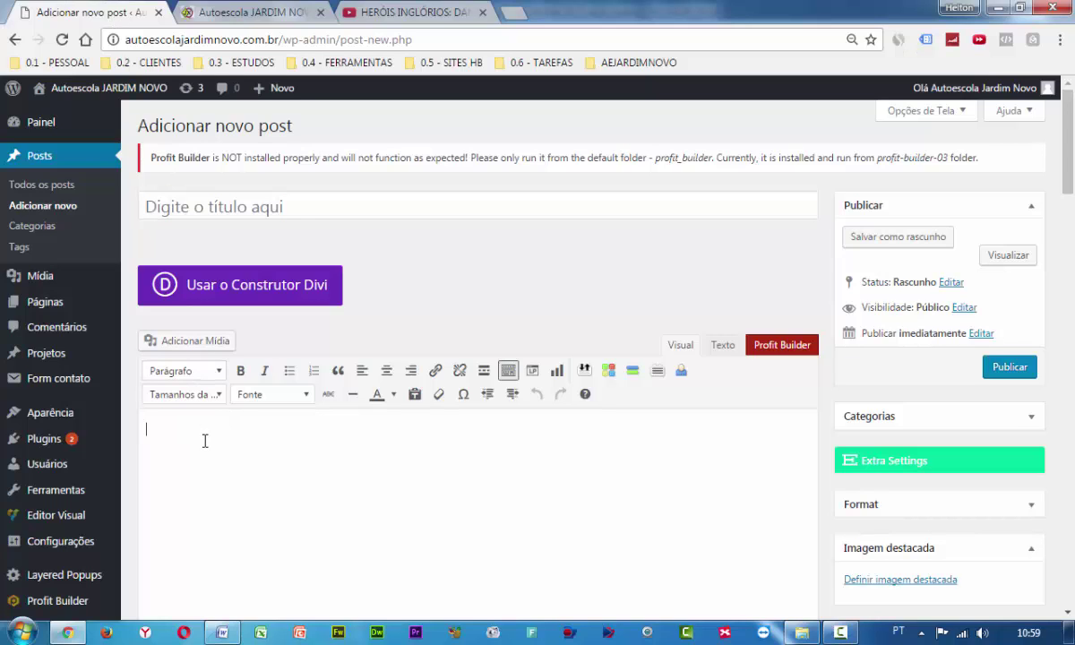
{"action": "key", "text": "ctrl+v"}
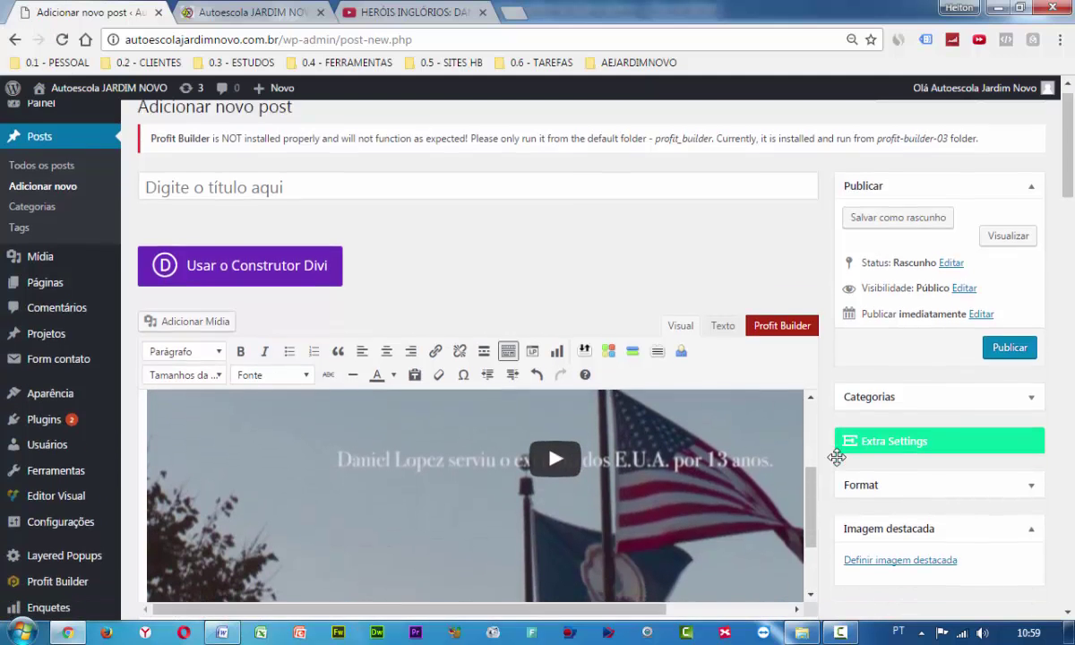
{"action": "scroll", "coordinate": [837, 452], "scroll_direction": "down", "scroll_amount": 3}
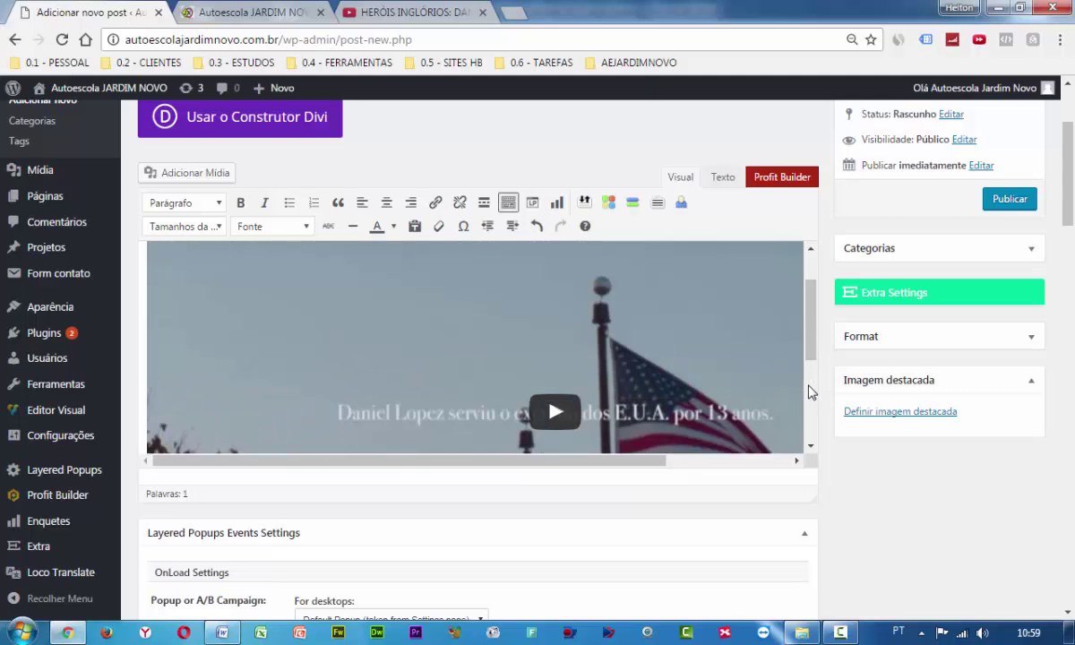
{"action": "left_click_drag", "start_coordinate": [811, 356], "coordinate": [811, 415]}
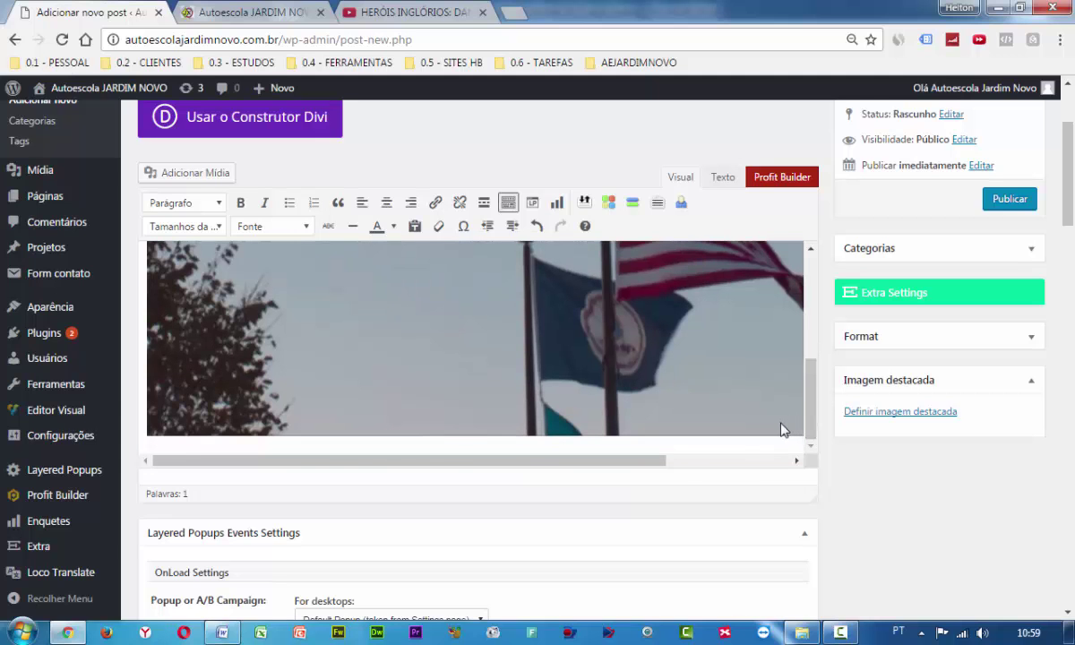
{"action": "left_click_drag", "start_coordinate": [663, 460], "coordinate": [497, 380]}
{"action": "scroll", "coordinate": [829, 350], "scroll_direction": "up", "scroll_amount": 2}
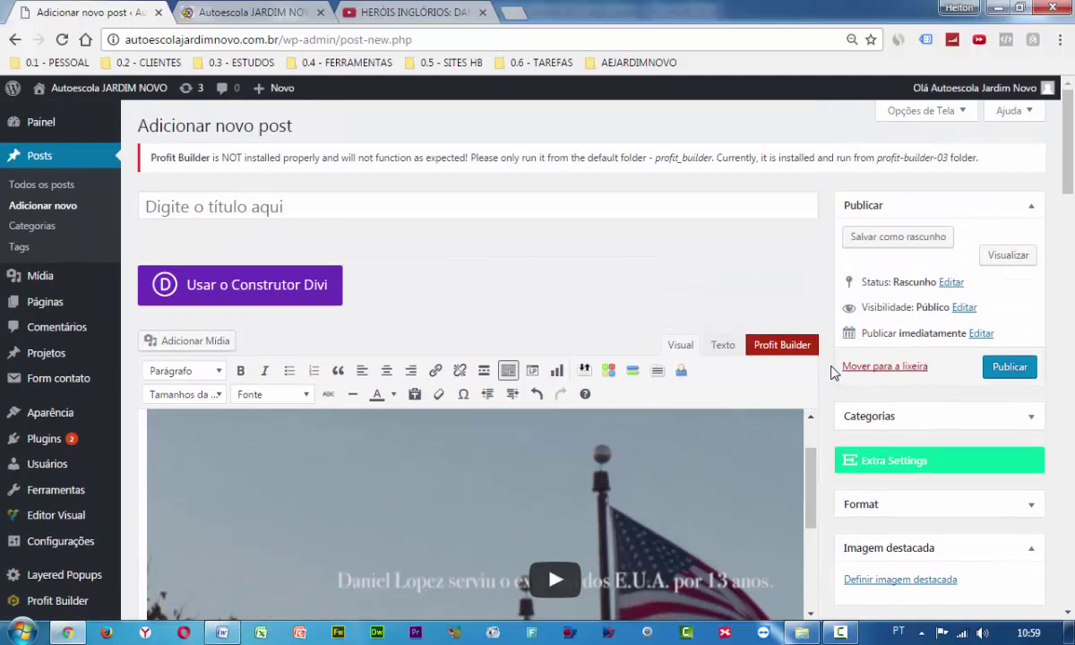
- Copy the article title from the Word document into the post title: "Acidentes Em Trânsito Fazem 32 Mais Vítimas Do Que A Guerra"
{"action": "left_click", "coordinate": [293, 216]}
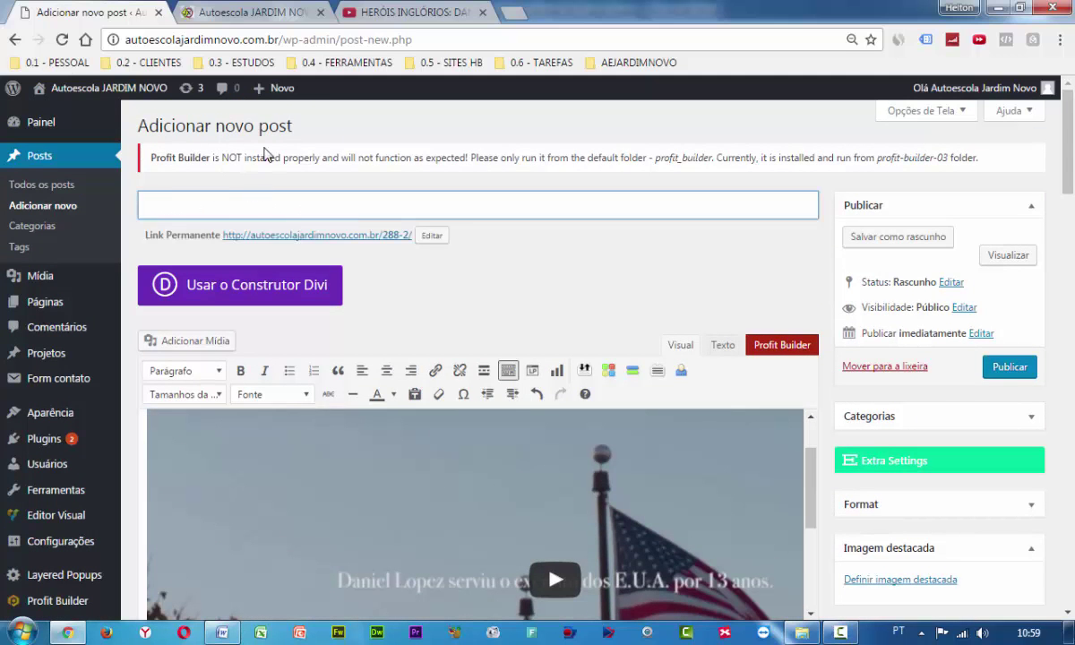
{"action": "key", "text": "alt+Tab"}
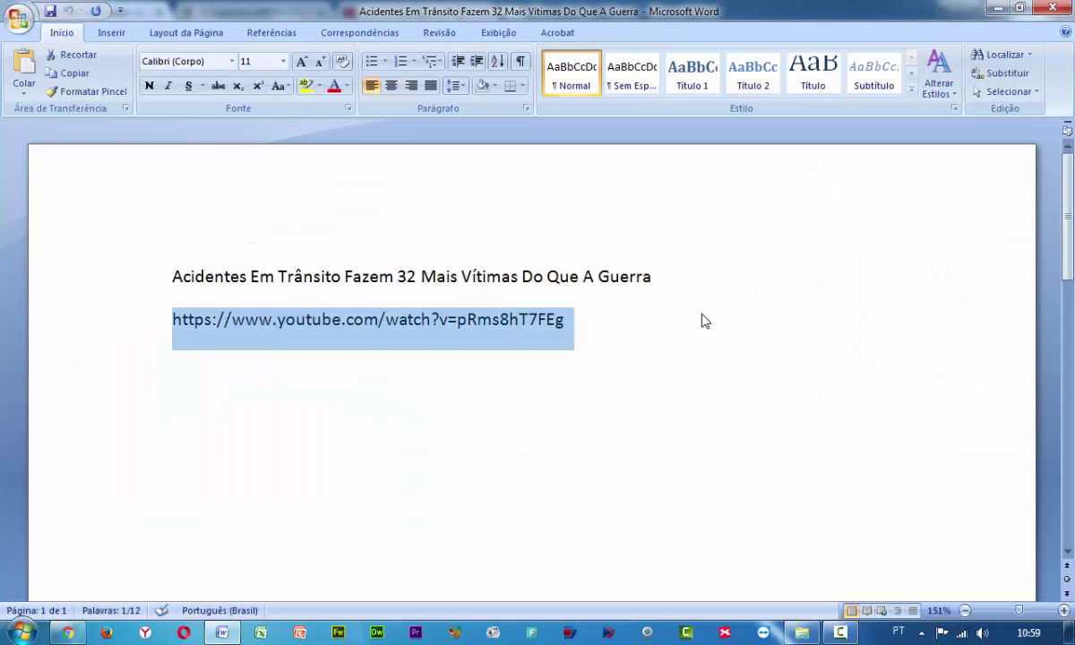
{"action": "left_click_drag", "start_coordinate": [658, 276], "coordinate": [182, 269]}
{"action": "key", "text": "ctrl+c"}
{"action": "key", "text": "alt+Tab"}
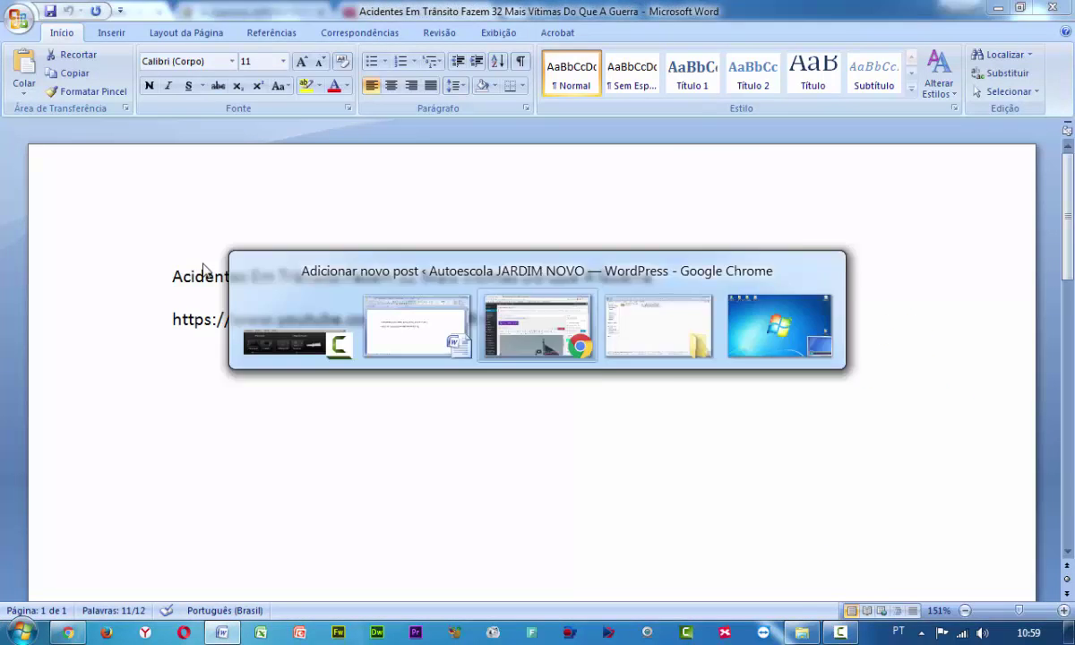
{"action": "key", "text": "ctrl+v"}
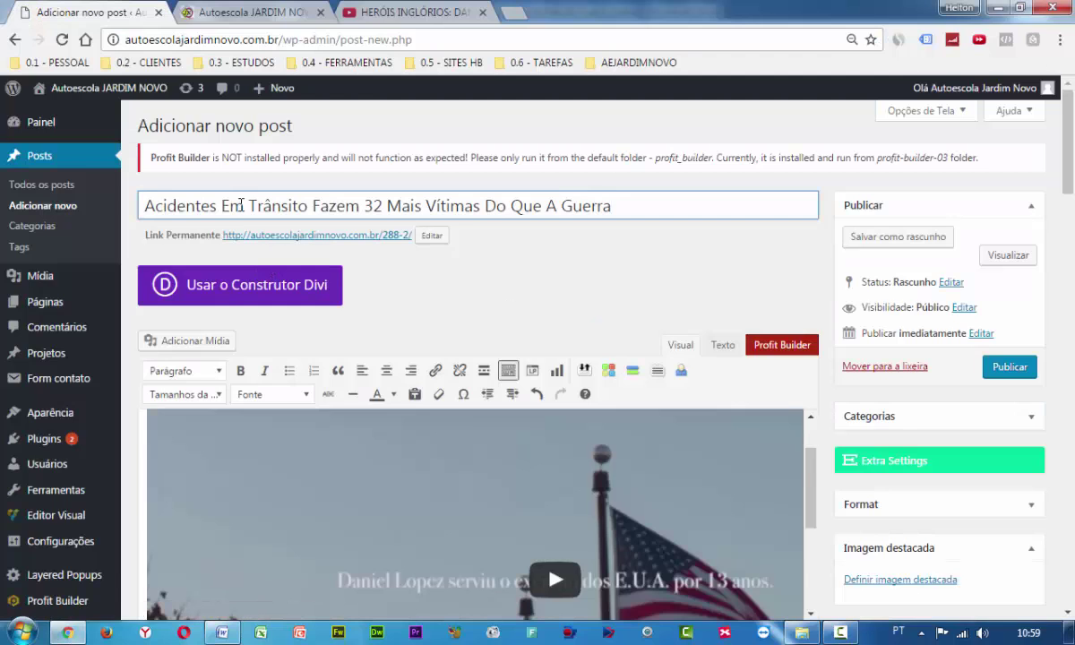
{"action": "left_click", "coordinate": [483, 224]}
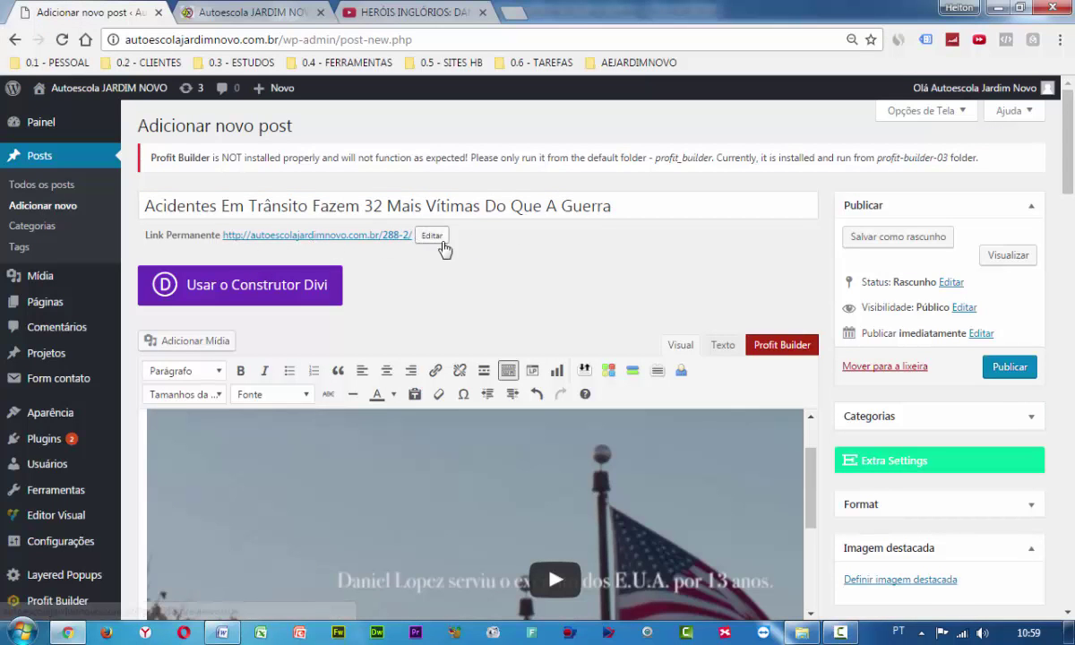
- Replace the post's permalink slug with the copied post title
{"action": "left_click", "coordinate": [431, 236]}
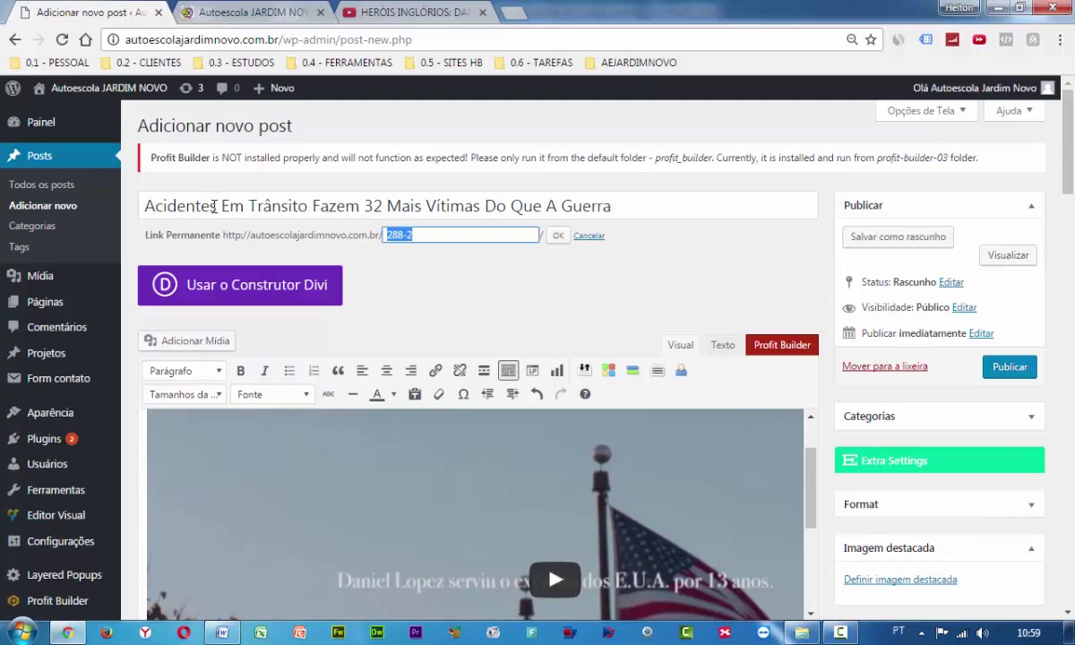
{"action": "left_click_drag", "start_coordinate": [144, 205], "coordinate": [562, 228]}
{"action": "key", "text": "ctrl+c"}
{"action": "left_click", "coordinate": [430, 235]}
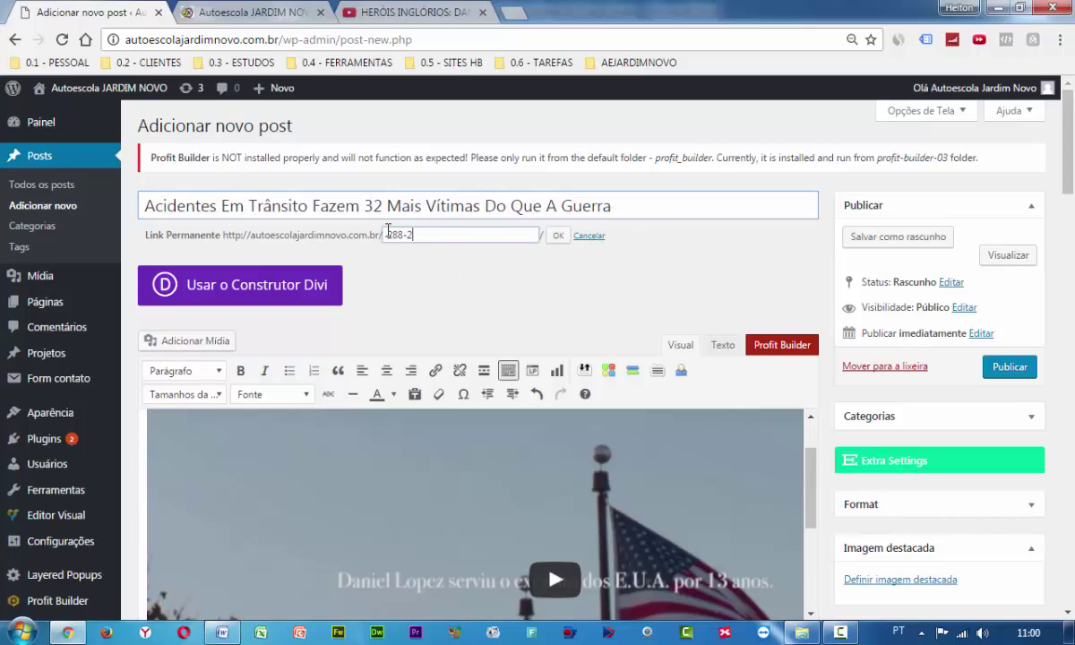
{"action": "key", "text": "ctrl+v"}
{"action": "key", "text": "Home"}
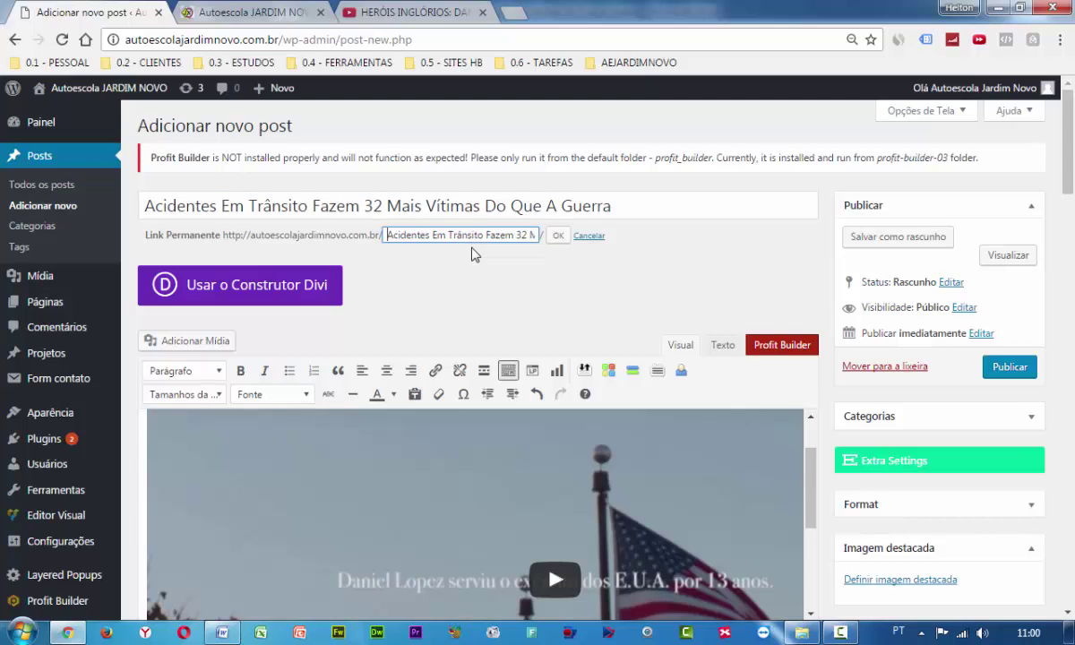
- Shorten the permalink slug to "Acidentes-Transito-e-Guerra" and apply it
{"action": "key", "text": "Delete"}
{"action": "key", "text": "Delete"}
{"action": "key", "text": "Delete"}
{"action": "key", "text": "Delete"}
{"action": "type", "text": "-"}
{"action": "key", "text": "Delete"}
{"action": "key", "text": "Delete"}
{"action": "key", "text": "Delete"}
{"action": "key", "text": "Delete"}
{"action": "key", "text": "Delete"}
{"action": "key", "text": "Delete"}
{"action": "key", "text": "Delete"}
{"action": "key", "text": "Delete"}
{"action": "key", "text": "Delete"}
{"action": "key", "text": "Delete"}
{"action": "key", "text": "Delete"}
{"action": "key", "text": "Delete"}
{"action": "key", "text": "Delete"}
{"action": "key", "text": "Delete"}
{"action": "key", "text": "Delete"}
{"action": "key", "text": "Delete"}
{"action": "key", "text": "Delete"}
{"action": "key", "text": "Delete"}
{"action": "key", "text": "Delete"}
{"action": "key", "text": "Delete"}
{"action": "key", "text": "Delete"}
{"action": "key", "text": "Delete"}
{"action": "key", "text": "Delete"}
{"action": "key", "text": "Delete"}
{"action": "key", "text": "Delete"}
{"action": "key", "text": "Delete"}
{"action": "key", "text": "Delete"}
{"action": "key", "text": "Delete"}
{"action": "key", "text": "Delete"}
{"action": "key", "text": "Delete"}
{"action": "key", "text": "Delete"}
{"action": "key", "text": "Delete"}
{"action": "type", "text": "-e-"}
{"action": "key", "text": "shift+Left"}
{"action": "key", "text": "shift+Left"}
{"action": "key", "text": "shift+Left"}
{"action": "key", "text": "shift+Left"}
{"action": "key", "text": "shift+Left"}
{"action": "key", "text": "shift+Left"}
{"action": "key", "text": "shift+Left"}
{"action": "key", "text": "shift+Left"}
{"action": "key", "text": "shift+Left"}
{"action": "key", "text": "shift+Left"}
{"action": "key", "text": "shift+Left"}
{"action": "key", "text": "shift+Left"}
{"action": "key", "text": "shift+Left"}
{"action": "key", "text": "shift+Left"}
{"action": "key", "text": "shift+Left"}
{"action": "key", "text": "shift+Left"}
{"action": "key", "text": "shift+Left"}
{"action": "key", "text": "shift+Left"}
{"action": "key", "text": "shift+Left"}
{"action": "key", "text": "shift+Left"}
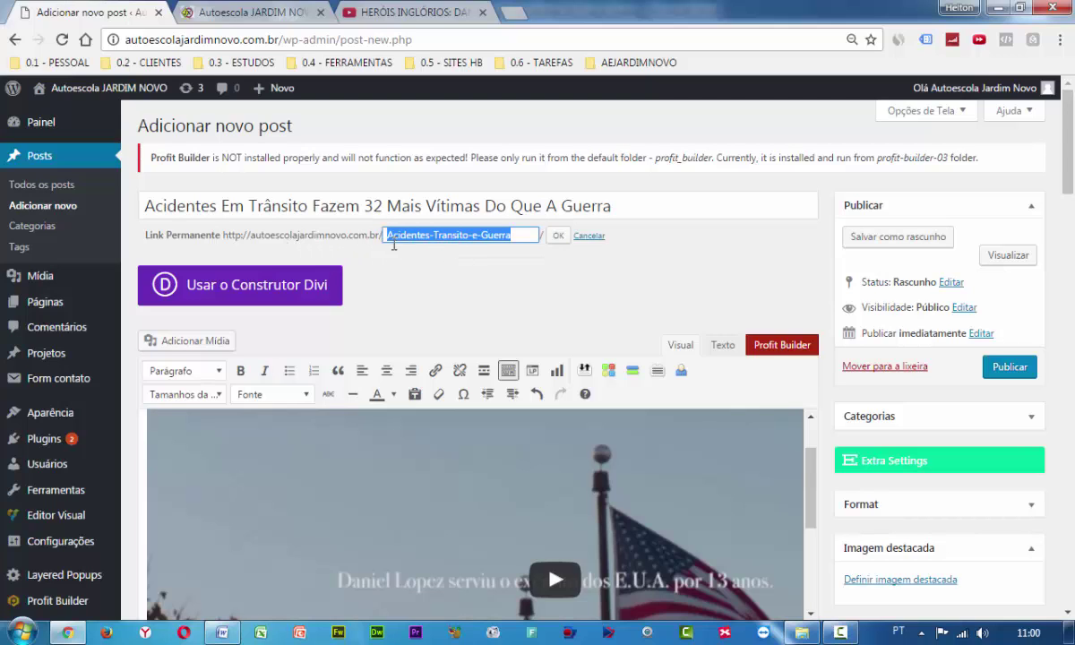
{"action": "left_click", "coordinate": [408, 234]}
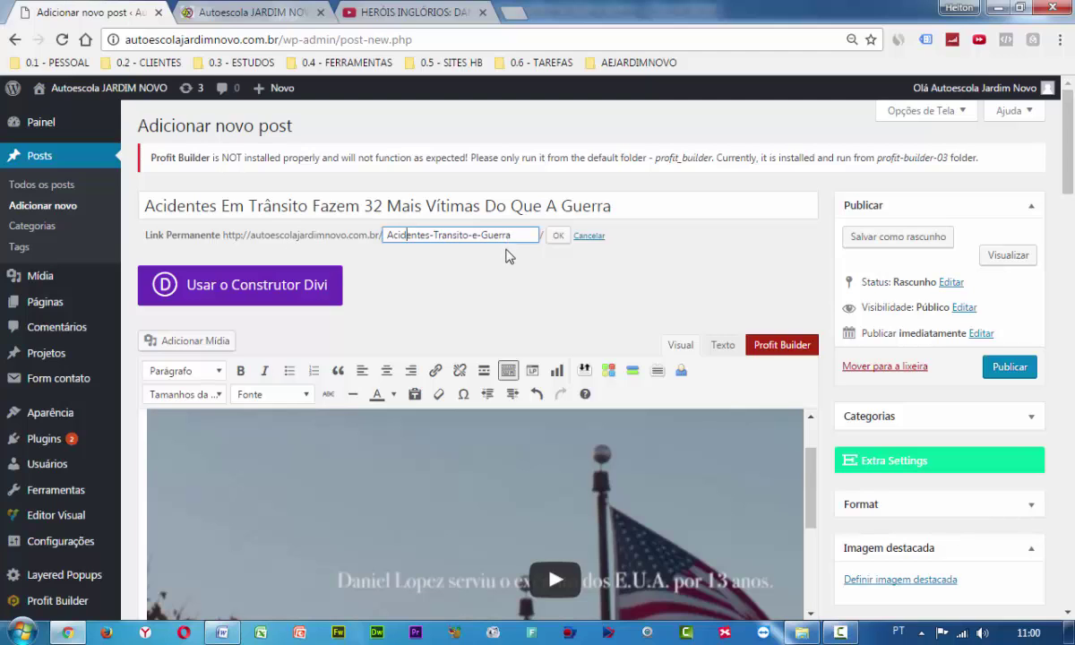
{"action": "left_click", "coordinate": [556, 237]}
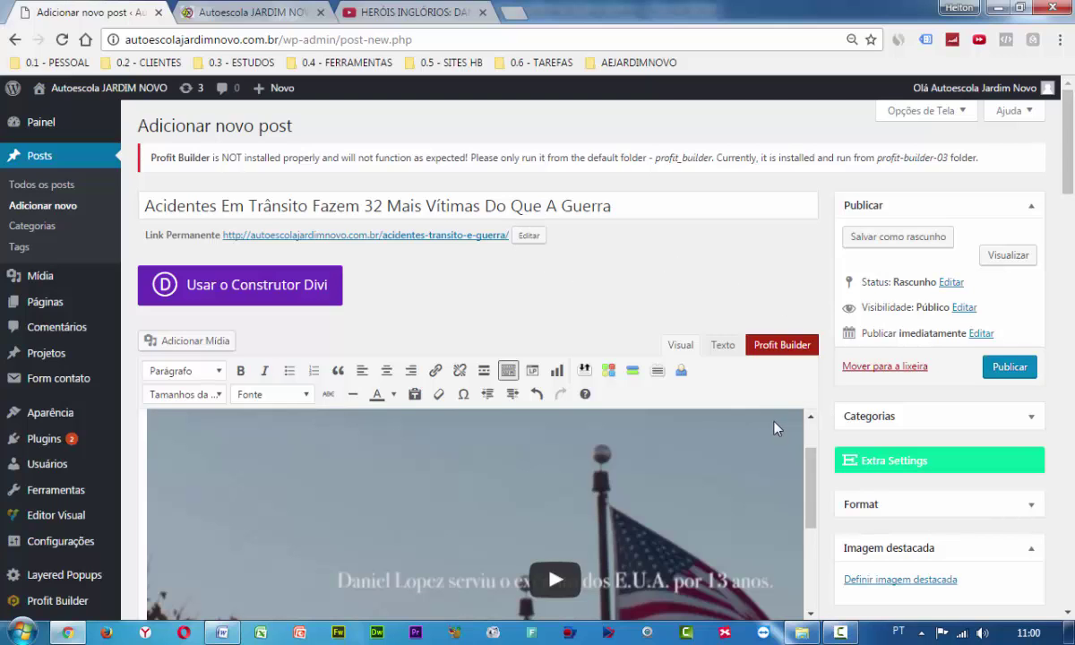
- Assign the post to the Autoescola category and add a new category named Educação
{"action": "scroll", "coordinate": [775, 428], "scroll_direction": "down", "scroll_amount": 2}
{"action": "scroll", "coordinate": [846, 367], "scroll_direction": "down", "scroll_amount": 1}
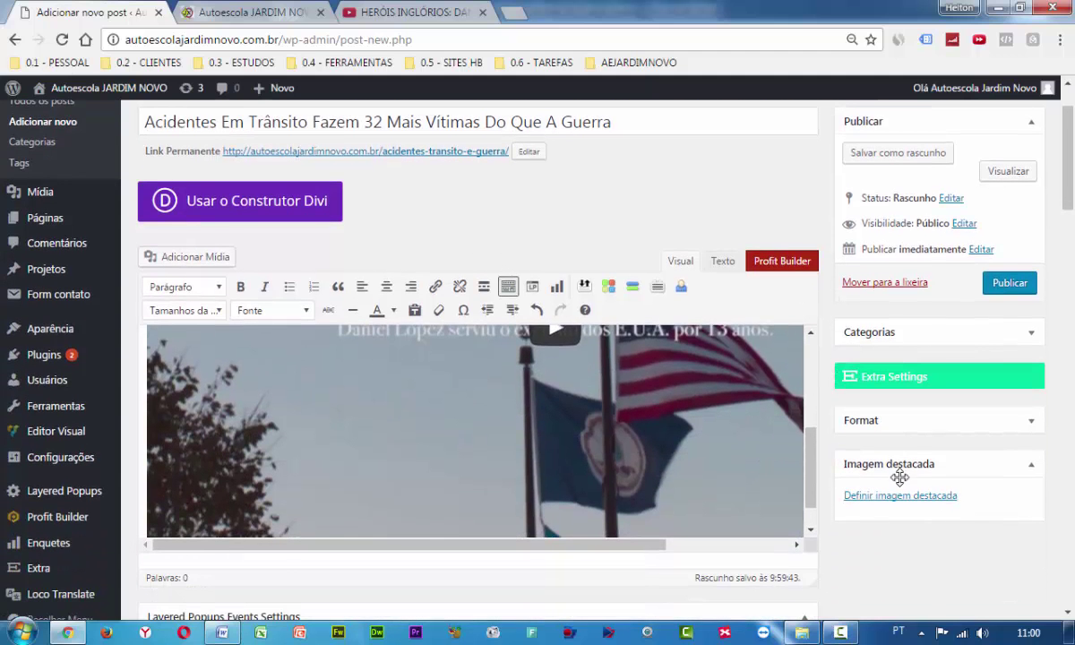
{"action": "left_click", "coordinate": [1031, 346]}
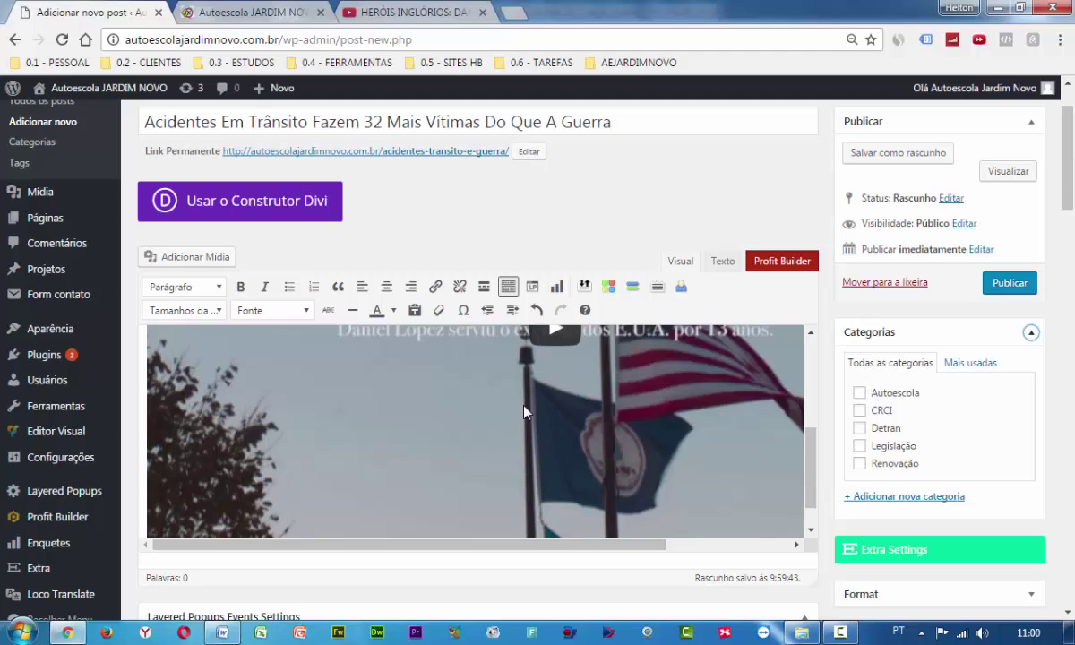
{"action": "left_click", "coordinate": [903, 402]}
{"action": "left_click", "coordinate": [917, 497]}
{"action": "type", "text": "Educ"}
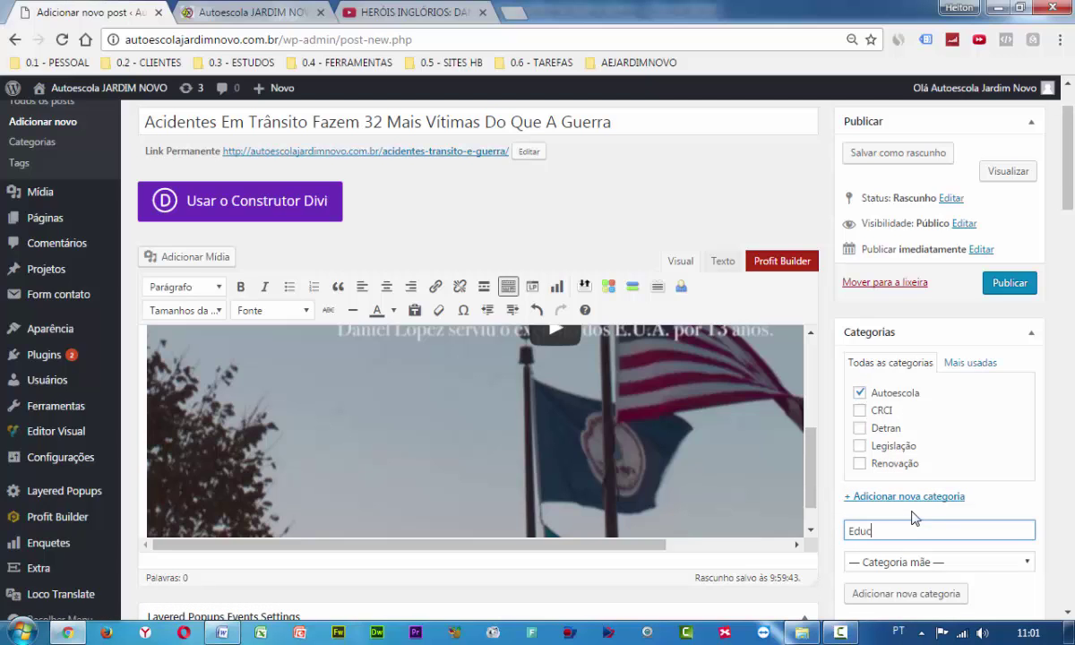
{"action": "type", "text": "ação"}
{"action": "left_click", "coordinate": [901, 591]}
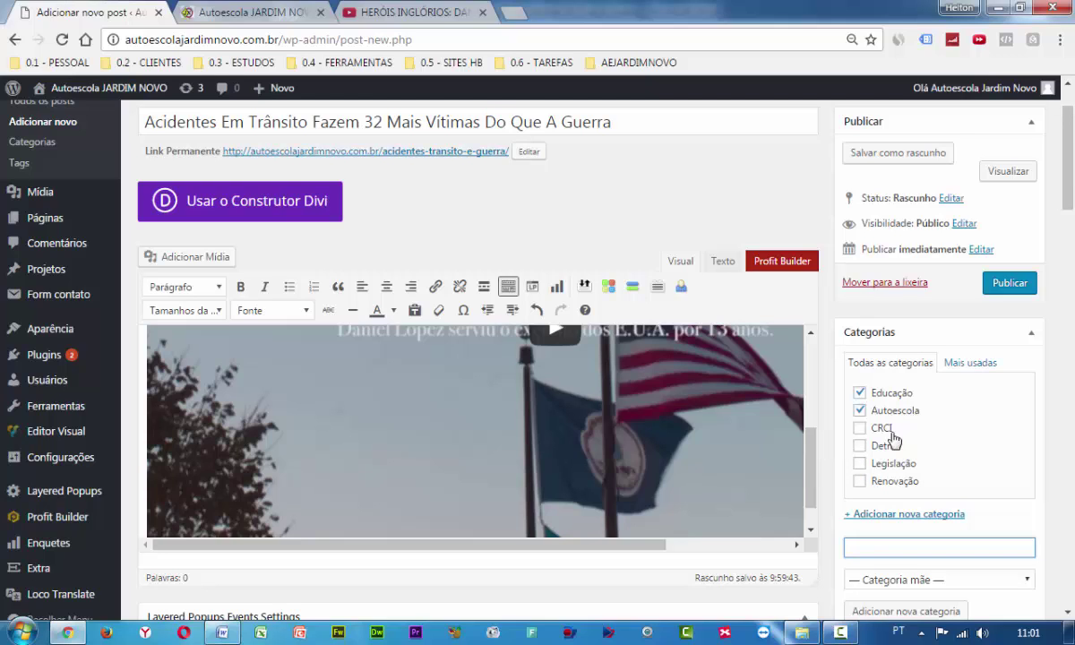
{"action": "left_click", "coordinate": [859, 428]}
{"action": "left_click", "coordinate": [860, 445]}
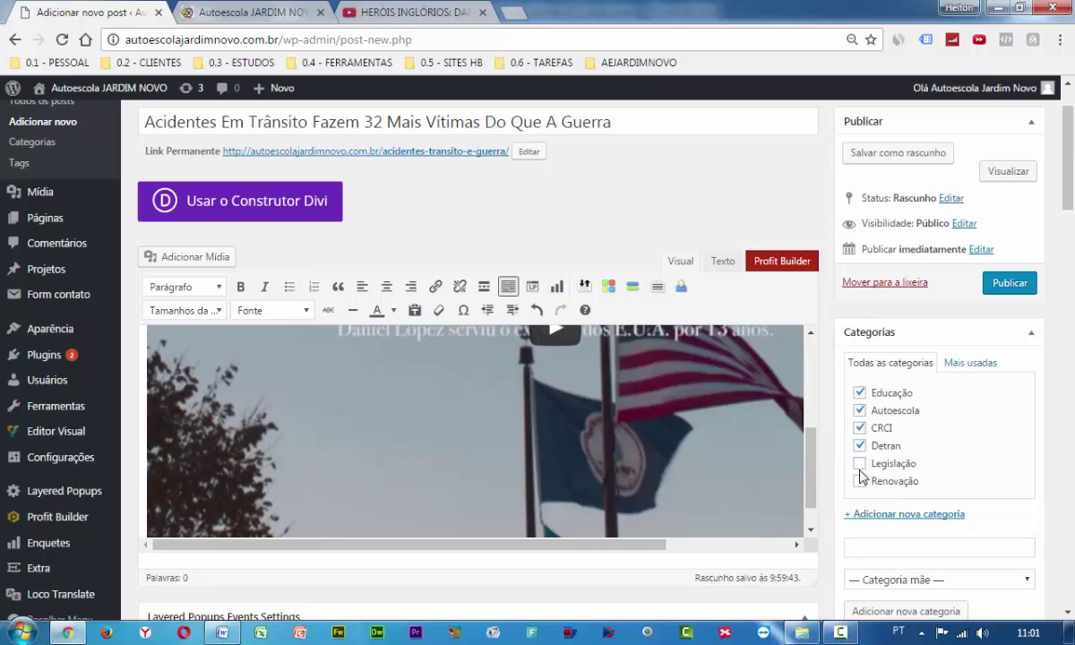
{"action": "left_click", "coordinate": [859, 428]}
{"action": "left_click", "coordinate": [859, 448]}
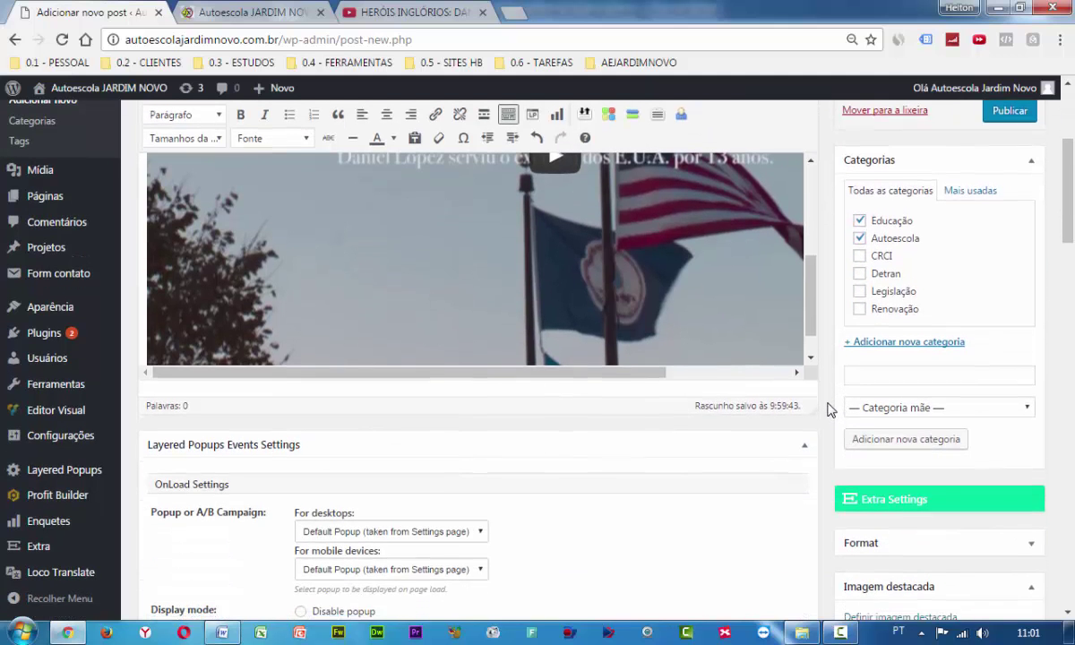
- Publish the post and refresh the site's home page to check how it is listed
{"action": "scroll", "coordinate": [828, 410], "scroll_direction": "down", "scroll_amount": 1}
{"action": "scroll", "coordinate": [828, 410], "scroll_direction": "down", "scroll_amount": 1}
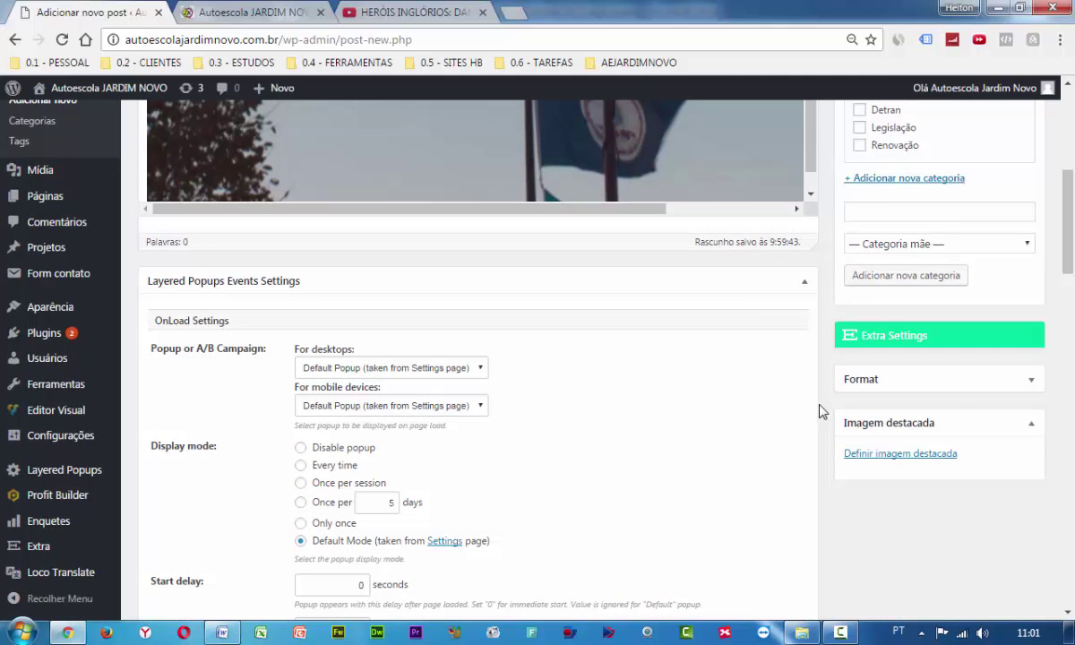
{"action": "left_click", "coordinate": [912, 459]}
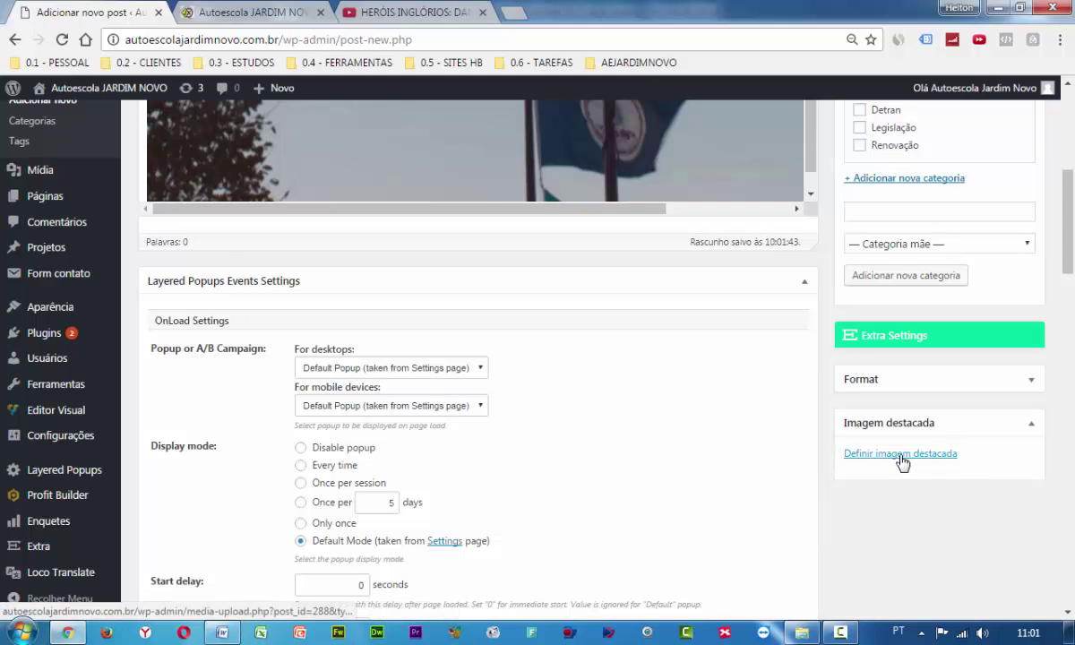
{"action": "scroll", "coordinate": [882, 525], "scroll_direction": "up", "scroll_amount": 3}
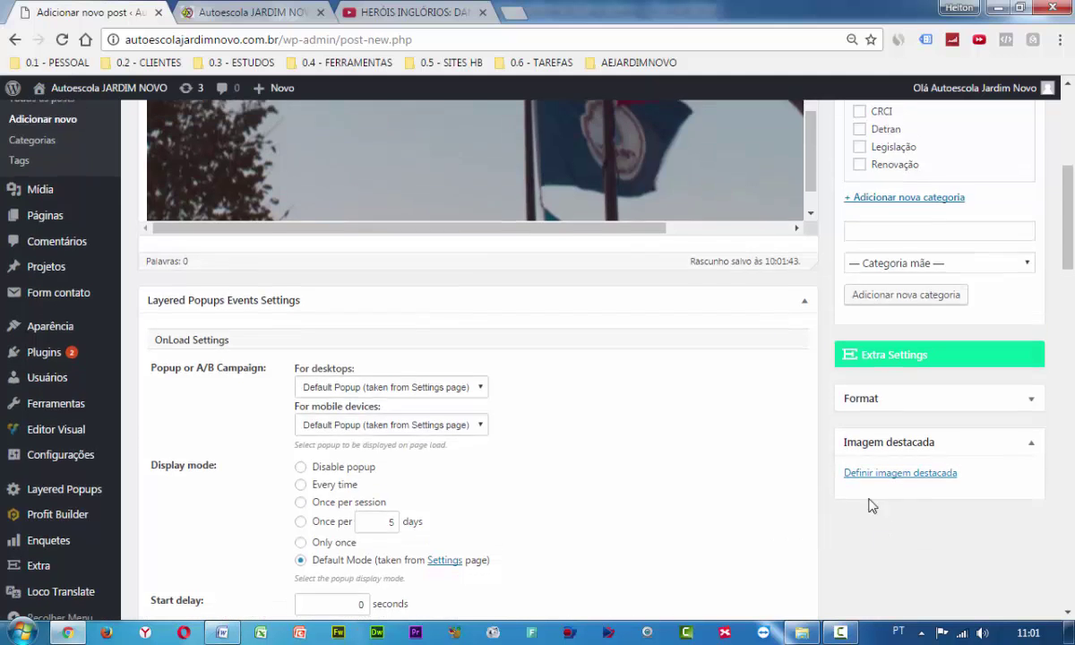
{"action": "left_click", "coordinate": [1020, 121]}
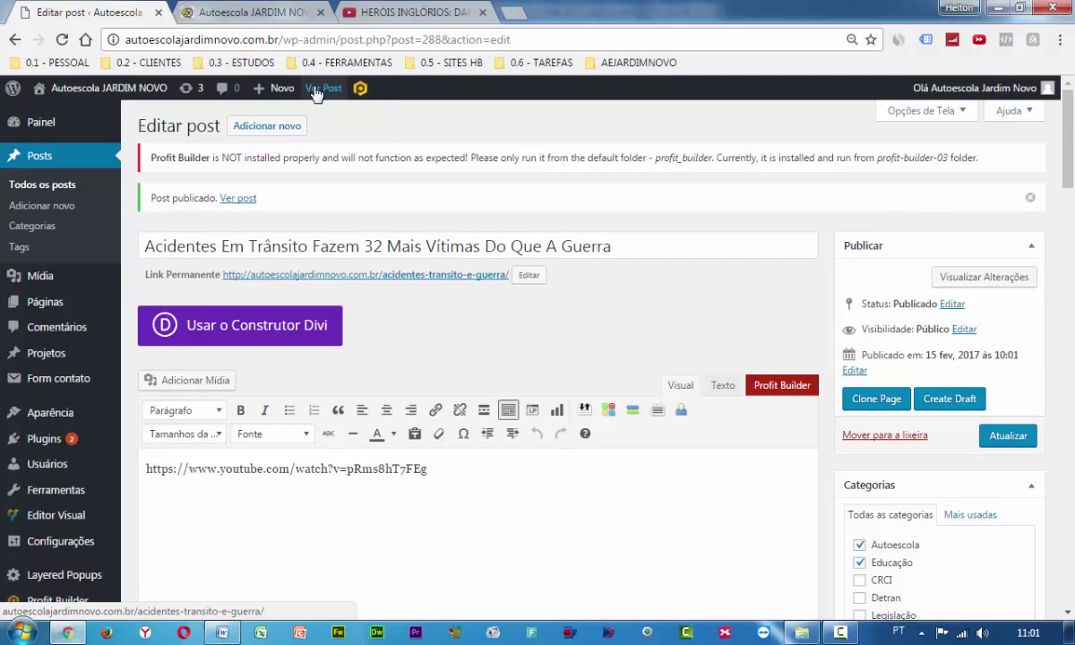
{"action": "left_click", "coordinate": [228, 14]}
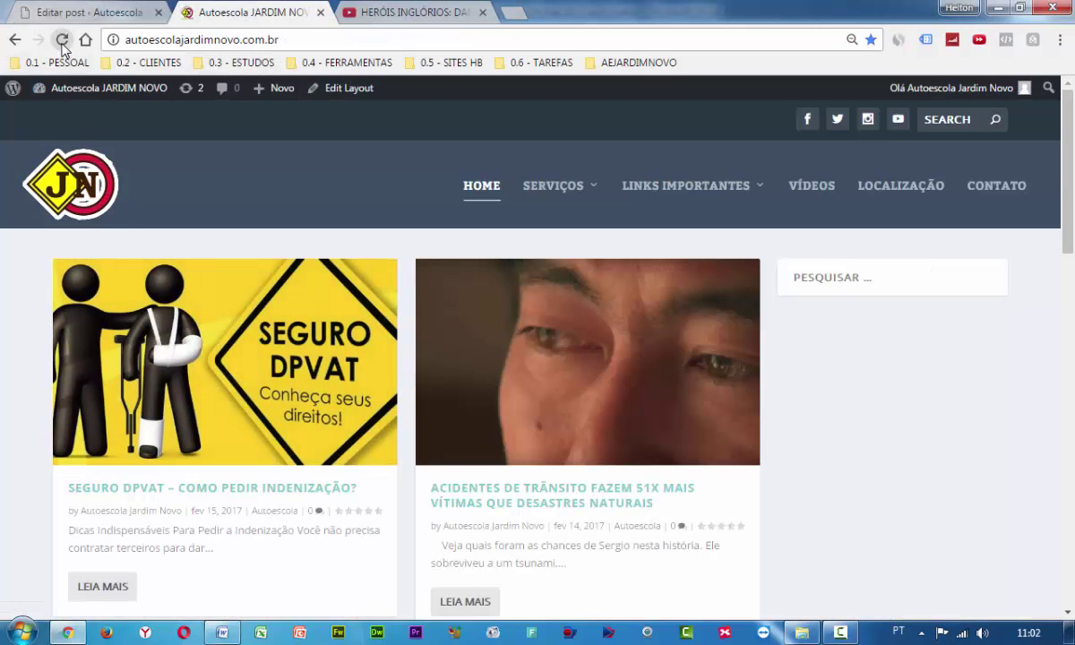
{"action": "left_click", "coordinate": [62, 41]}
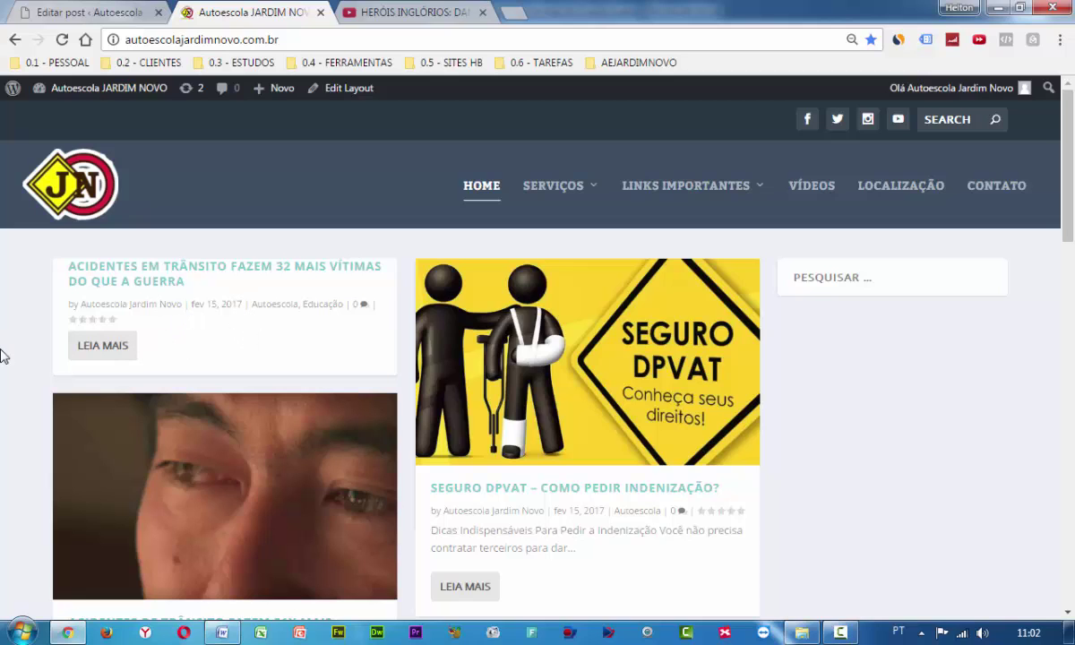
- Return to editing the post and start choosing a file to upload as its featured image
{"action": "left_click", "coordinate": [96, 11]}
{"action": "scroll", "coordinate": [837, 477], "scroll_direction": "down", "scroll_amount": 1}
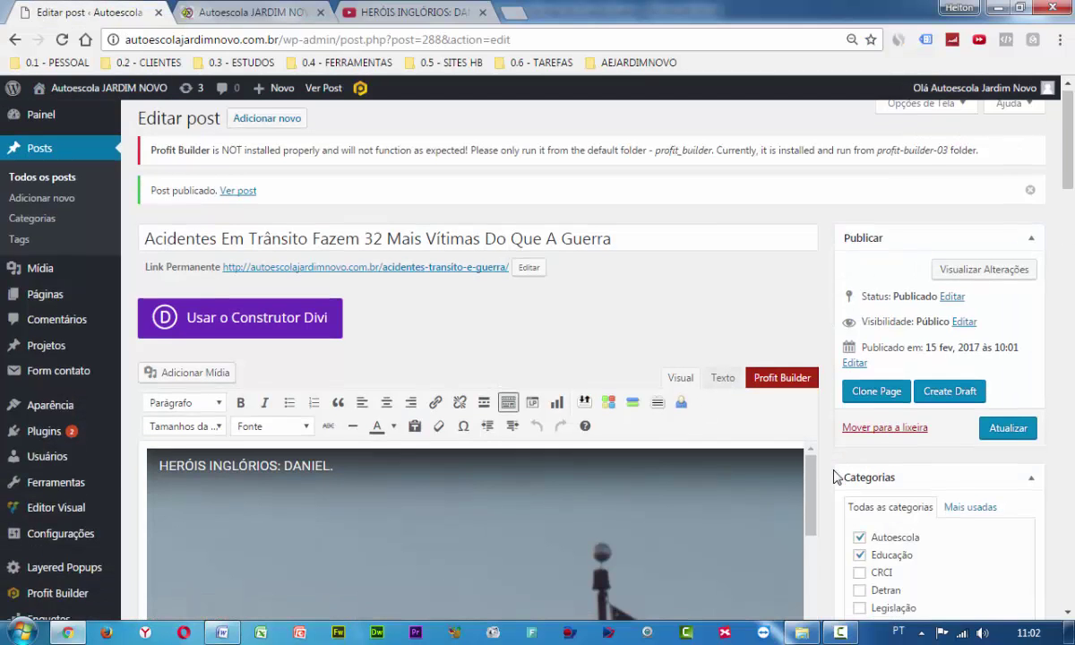
{"action": "scroll", "coordinate": [834, 479], "scroll_direction": "down", "scroll_amount": 7}
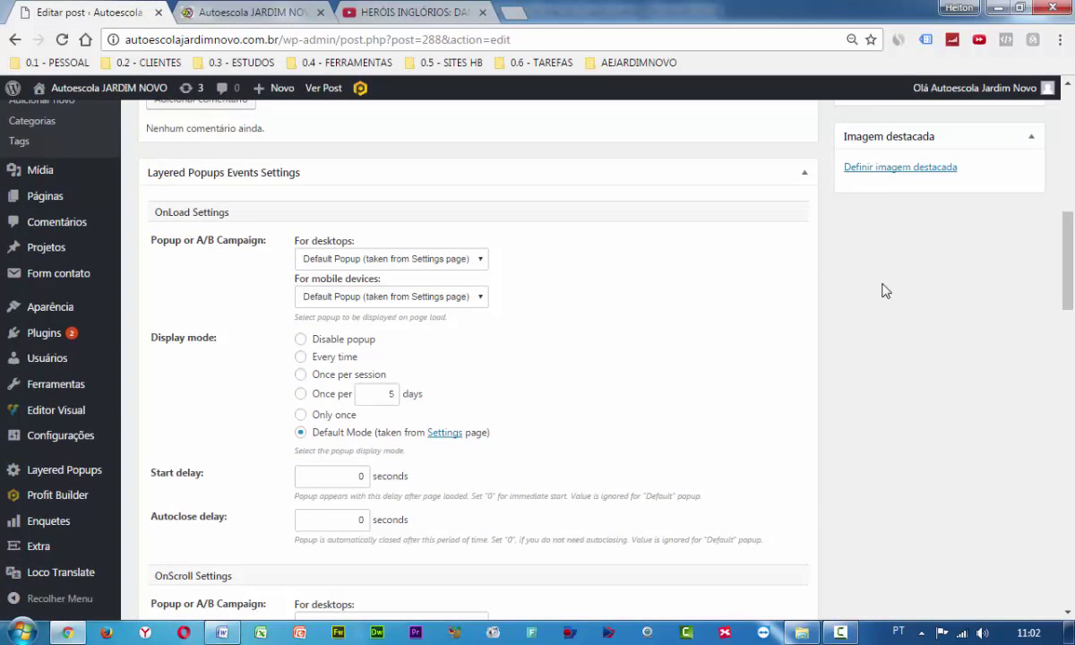
{"action": "left_click", "coordinate": [880, 169]}
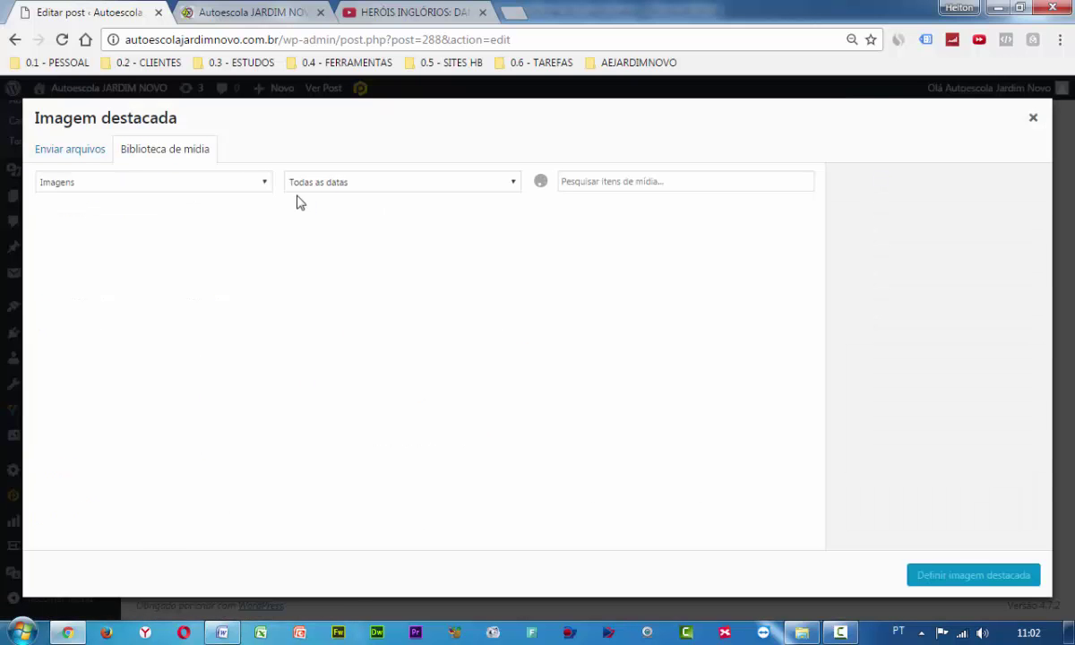
{"action": "left_click", "coordinate": [79, 153]}
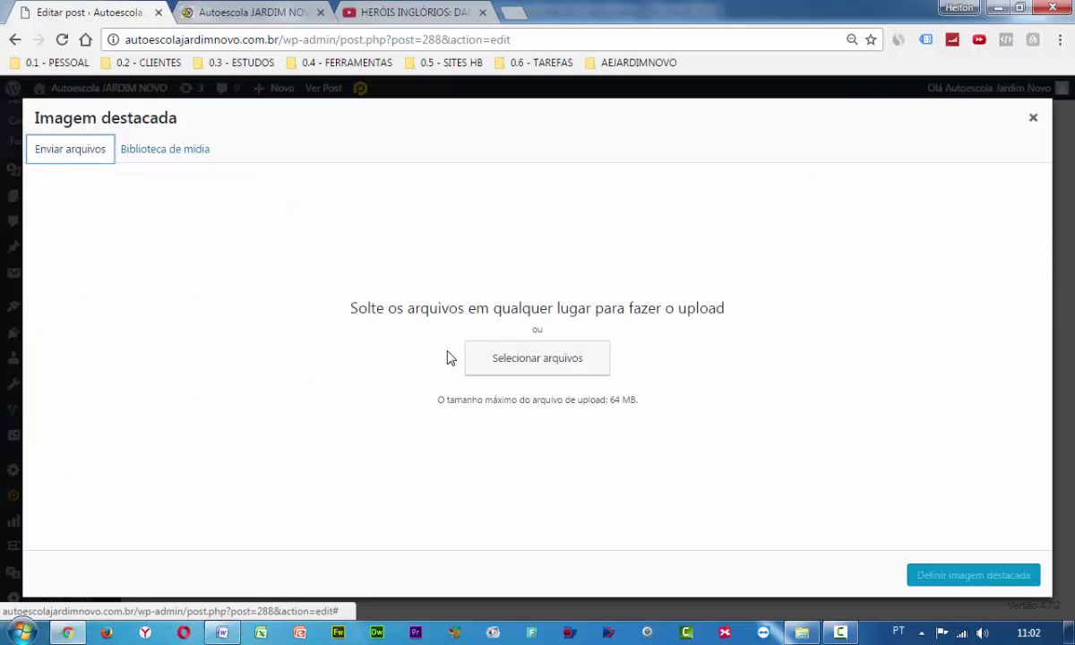
{"action": "left_click", "coordinate": [504, 363]}
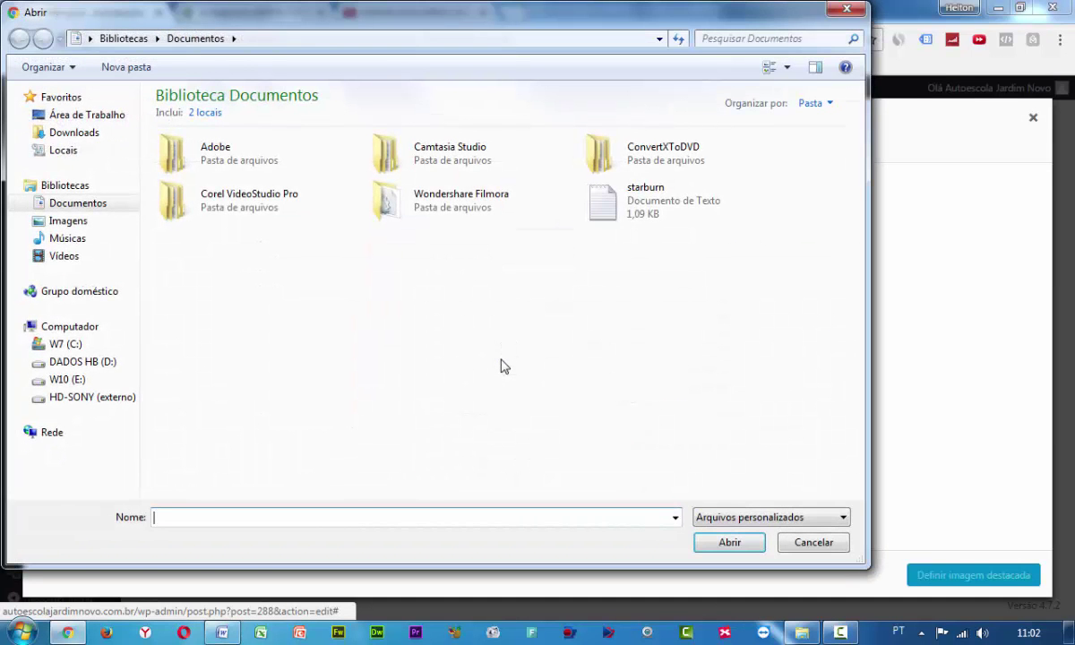
- Upload image 05 from the IMGS DESTACADAS folder inside IMAGENS of the AUTOESCOLAJARDIMNOVO client folder
{"action": "left_click", "coordinate": [101, 117]}
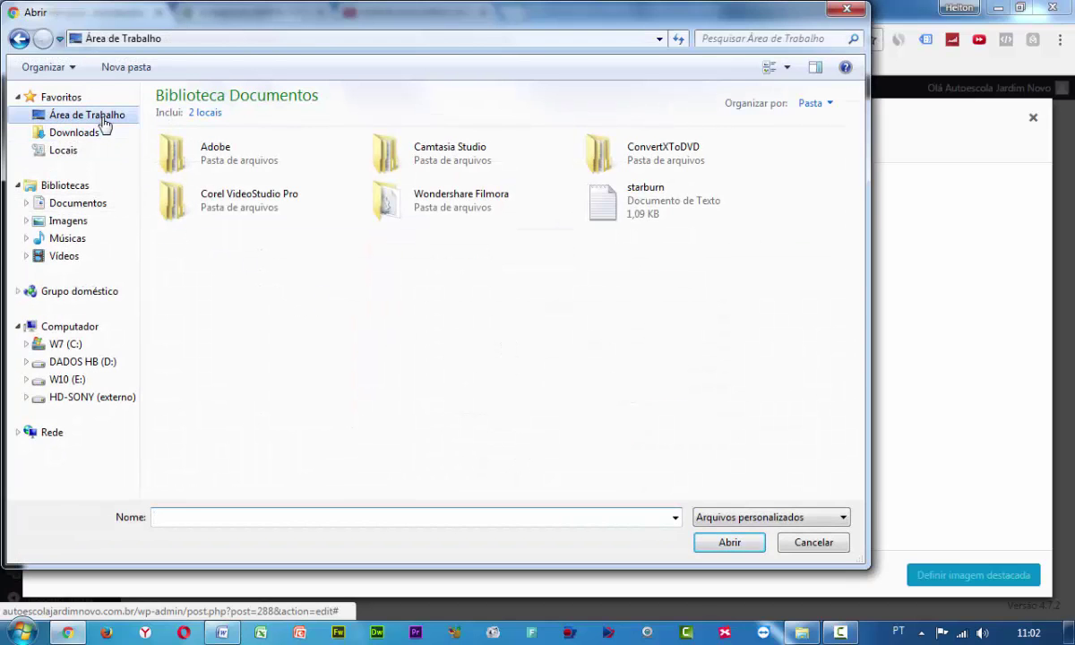
{"action": "double_click", "coordinate": [653, 162]}
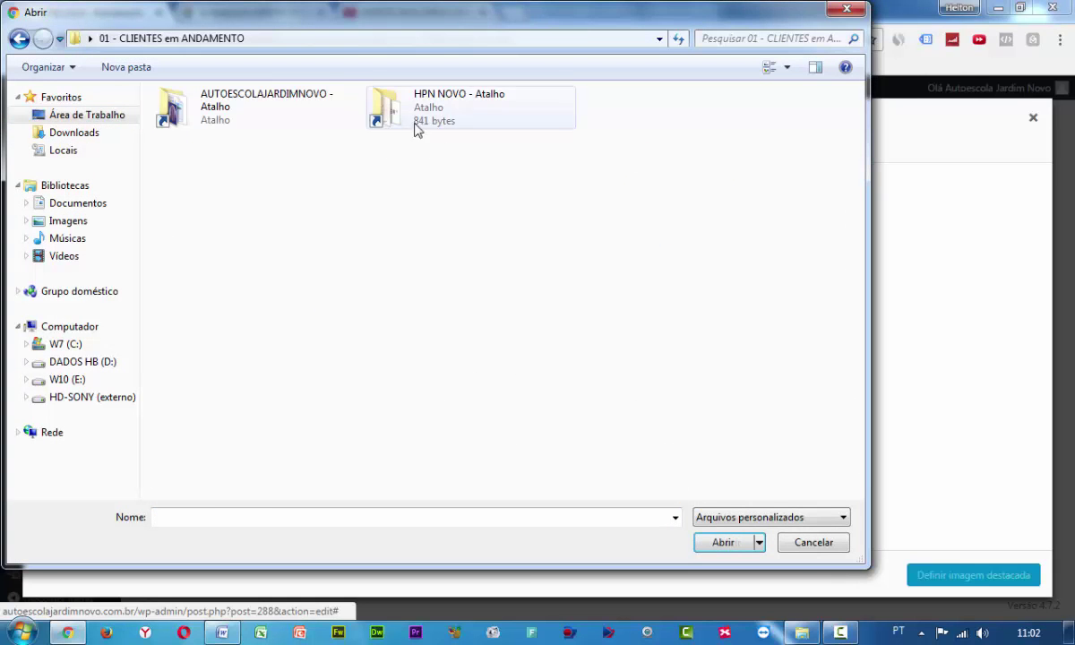
{"action": "double_click", "coordinate": [267, 112]}
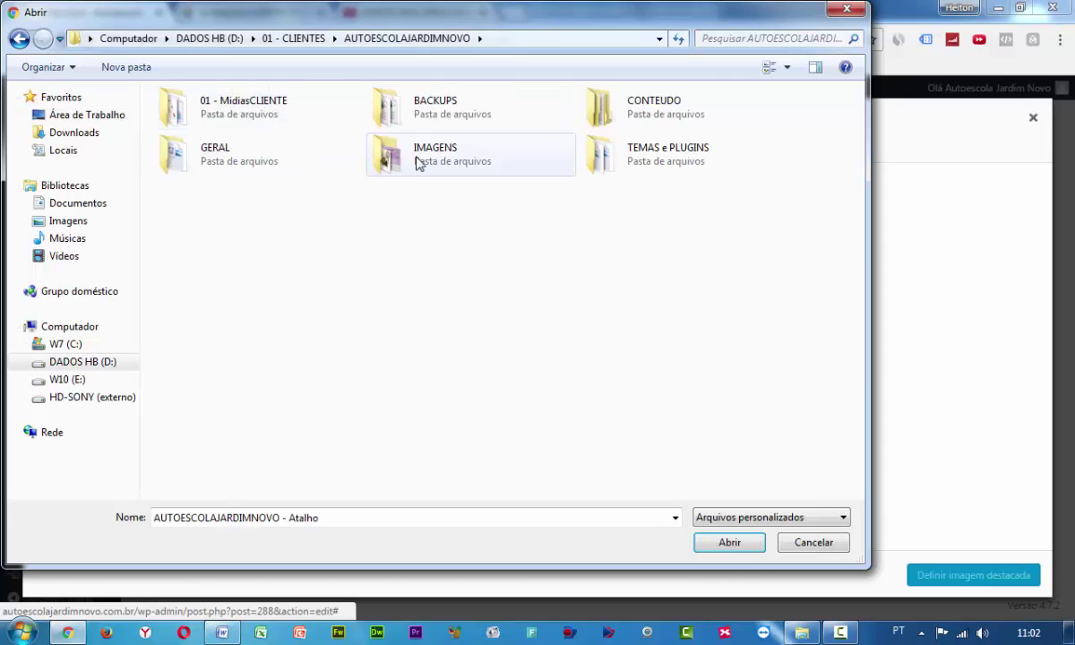
{"action": "double_click", "coordinate": [385, 150]}
{"action": "double_click", "coordinate": [199, 148]}
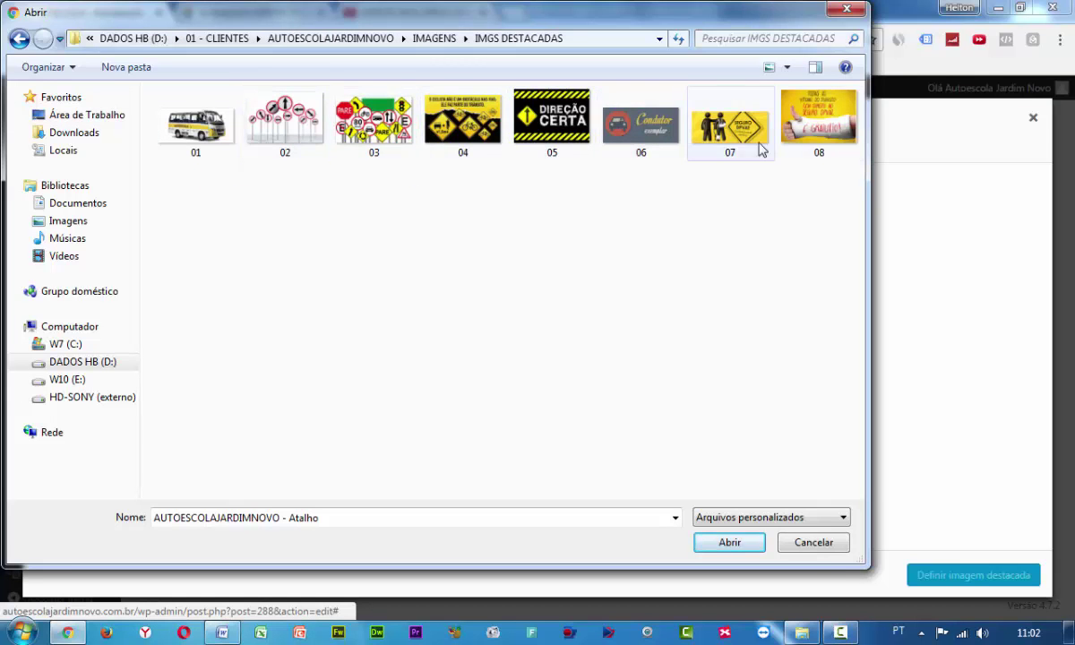
{"action": "left_click", "coordinate": [536, 130]}
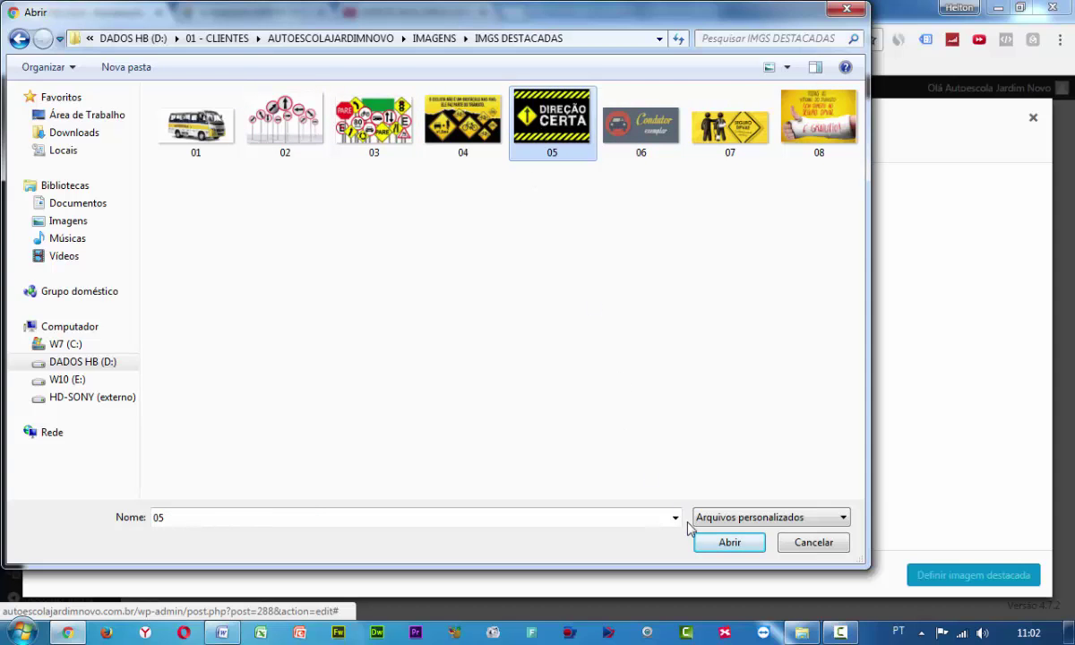
{"action": "left_click", "coordinate": [703, 542]}
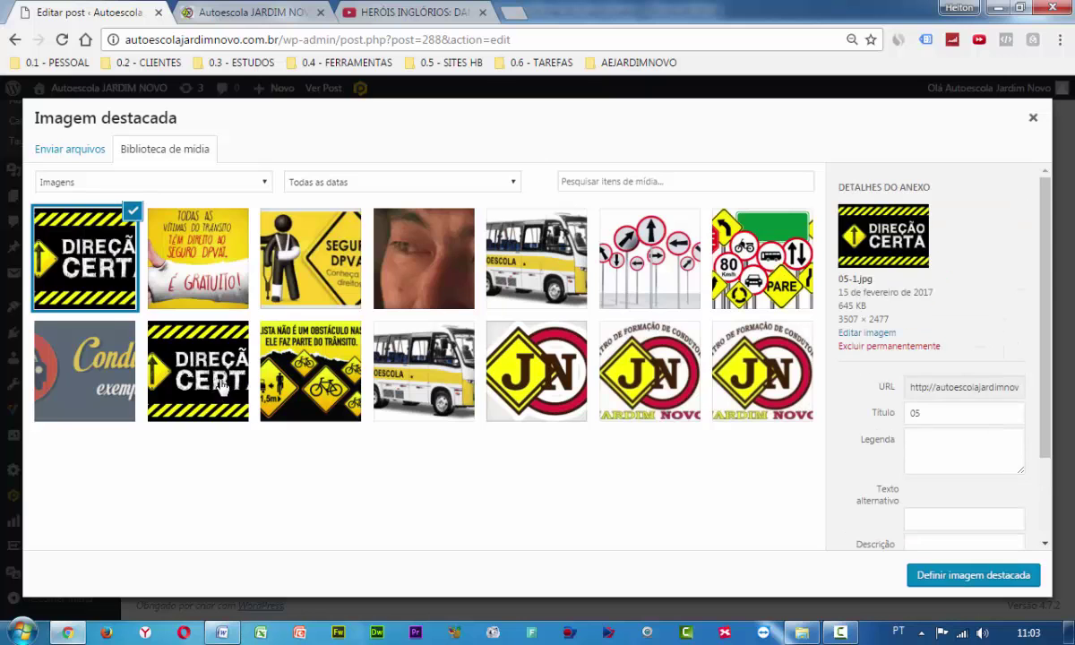
- Set the uploaded "Direção Certa" image as the post's featured image and update the post
{"action": "left_click", "coordinate": [932, 575]}
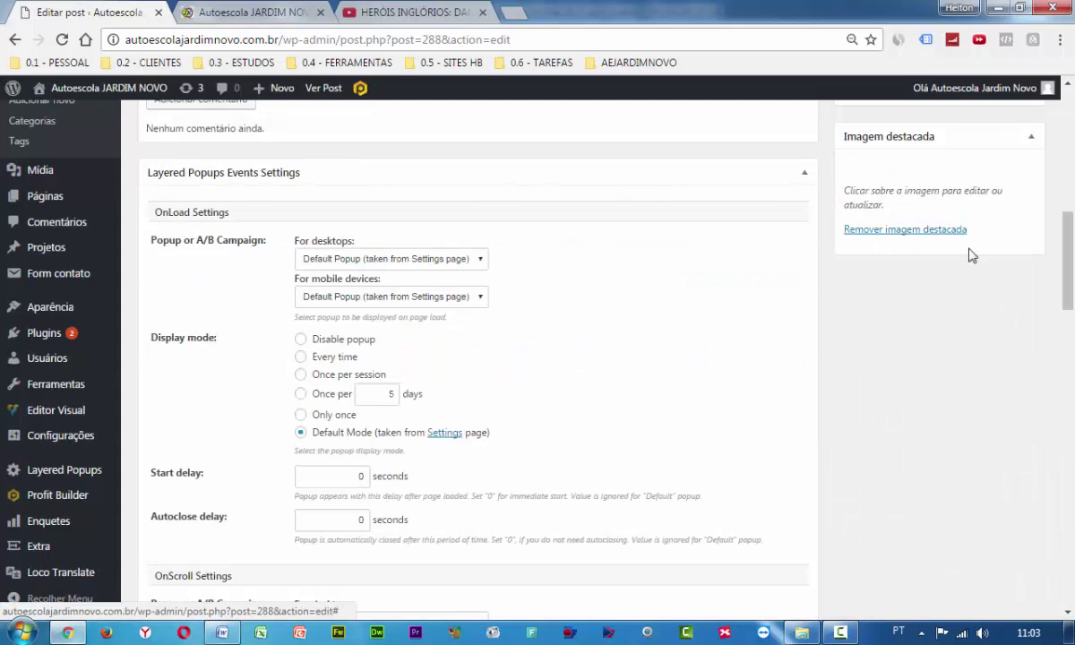
{"action": "scroll", "coordinate": [900, 466], "scroll_direction": "up", "scroll_amount": 6}
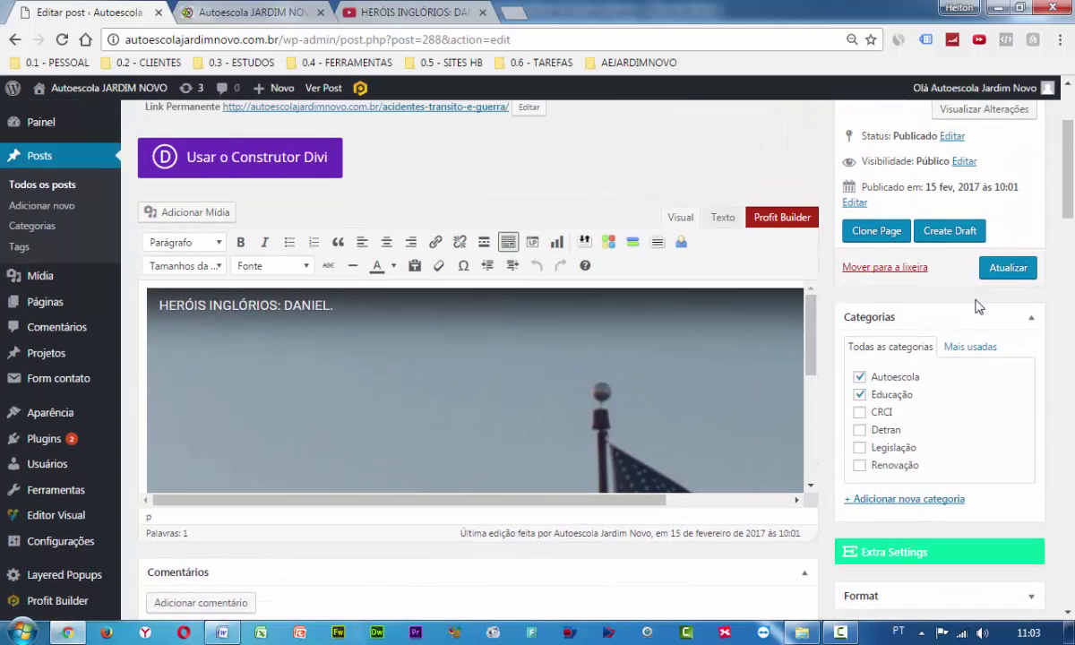
{"action": "left_click", "coordinate": [1002, 271]}
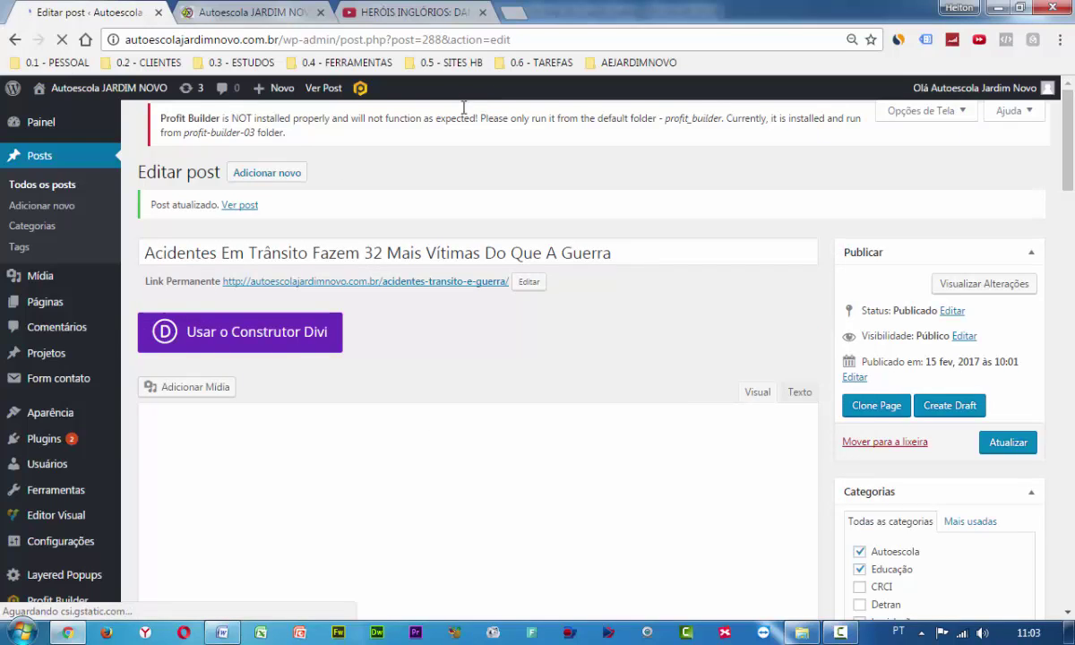
- Refresh the site's home page to check the post's featured image and open the full traffic accidents article
{"action": "left_click", "coordinate": [261, 13]}
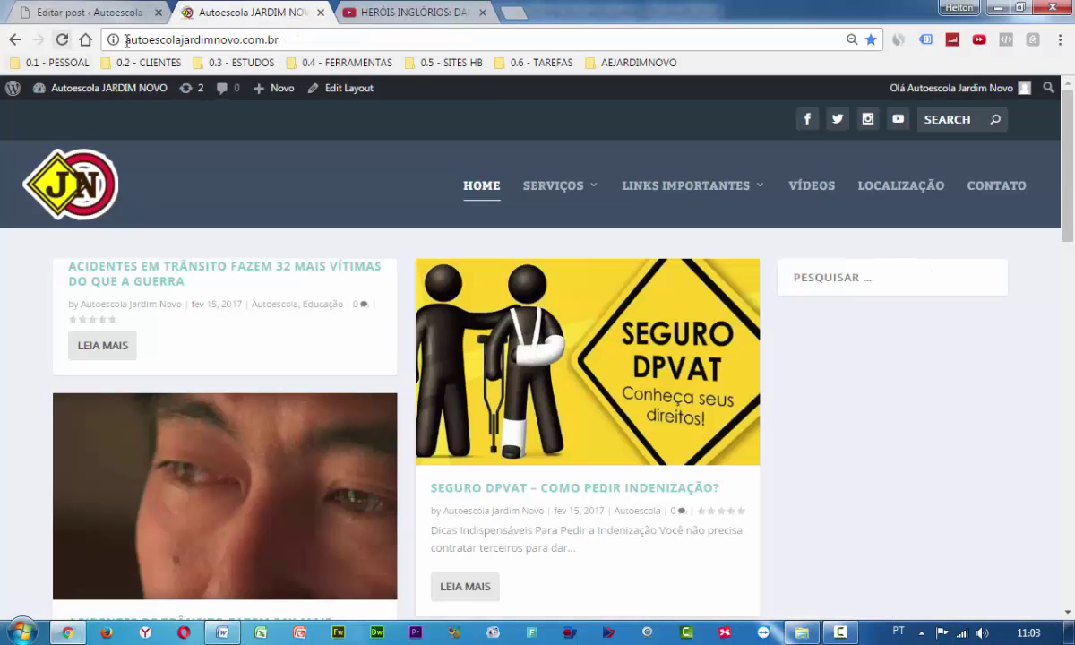
{"action": "left_click", "coordinate": [60, 39]}
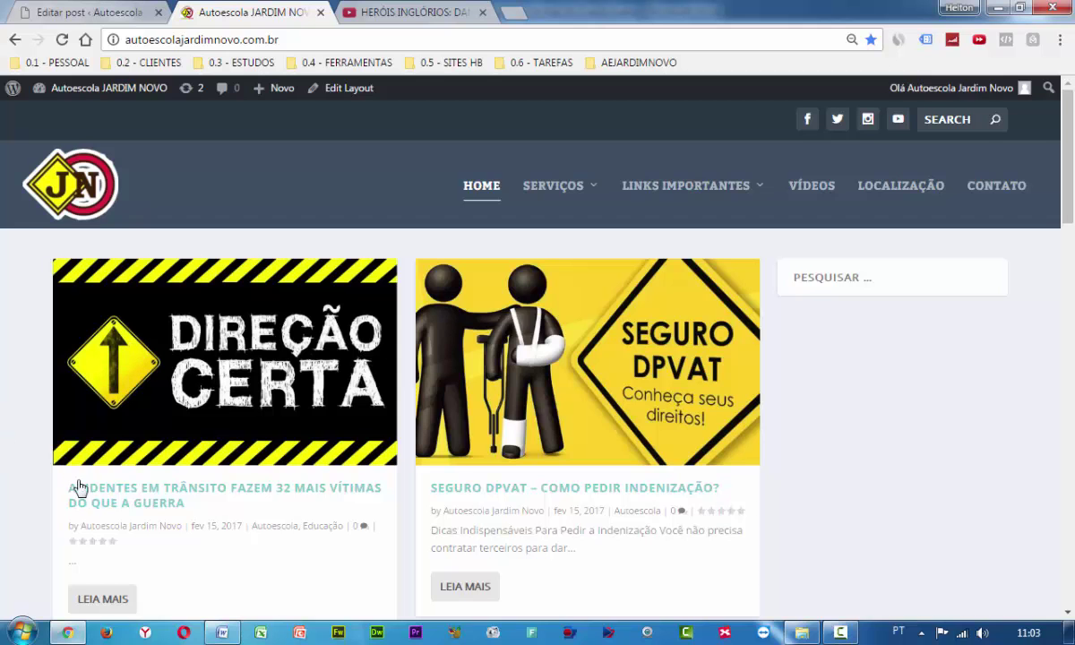
{"action": "scroll", "coordinate": [19, 484], "scroll_direction": "down", "scroll_amount": 1}
{"action": "scroll", "coordinate": [19, 491], "scroll_direction": "down", "scroll_amount": 2}
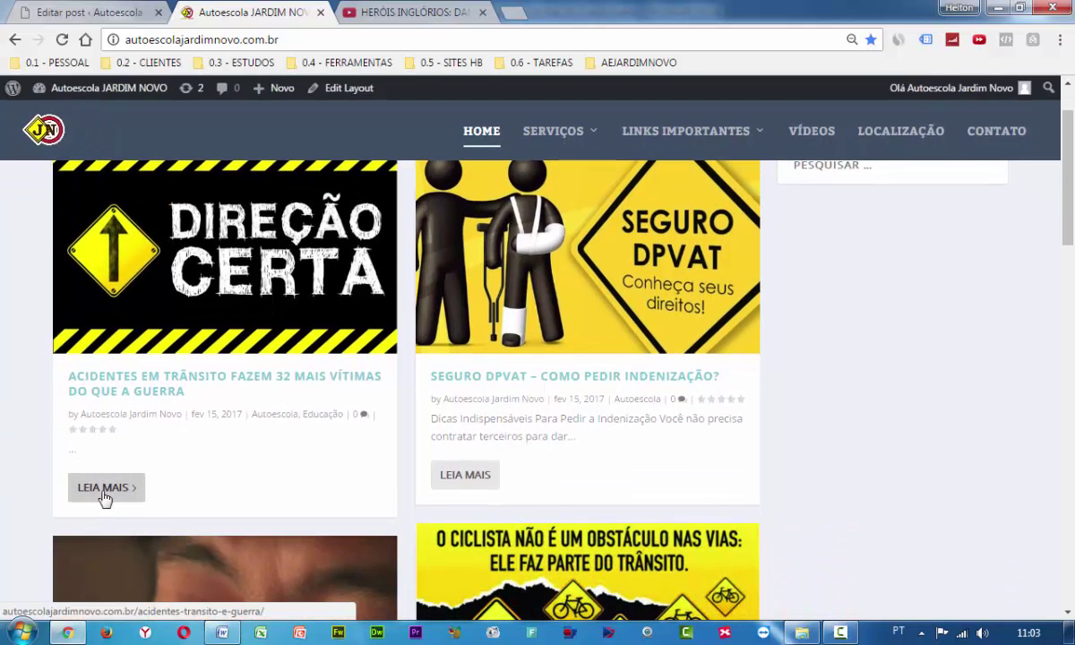
{"action": "left_click", "coordinate": [107, 489]}
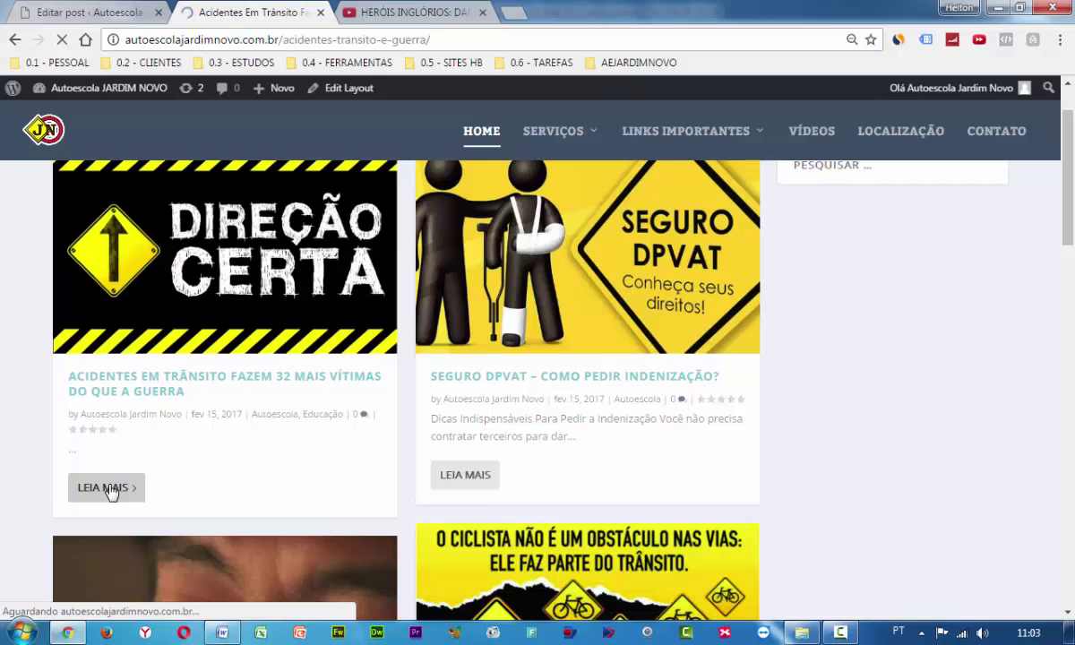
- Review the published article's featured image and briefly play the embedded video, pausing it at the start
{"action": "scroll", "coordinate": [46, 438], "scroll_direction": "down", "scroll_amount": 2}
{"action": "scroll", "coordinate": [41, 438], "scroll_direction": "down", "scroll_amount": 4}
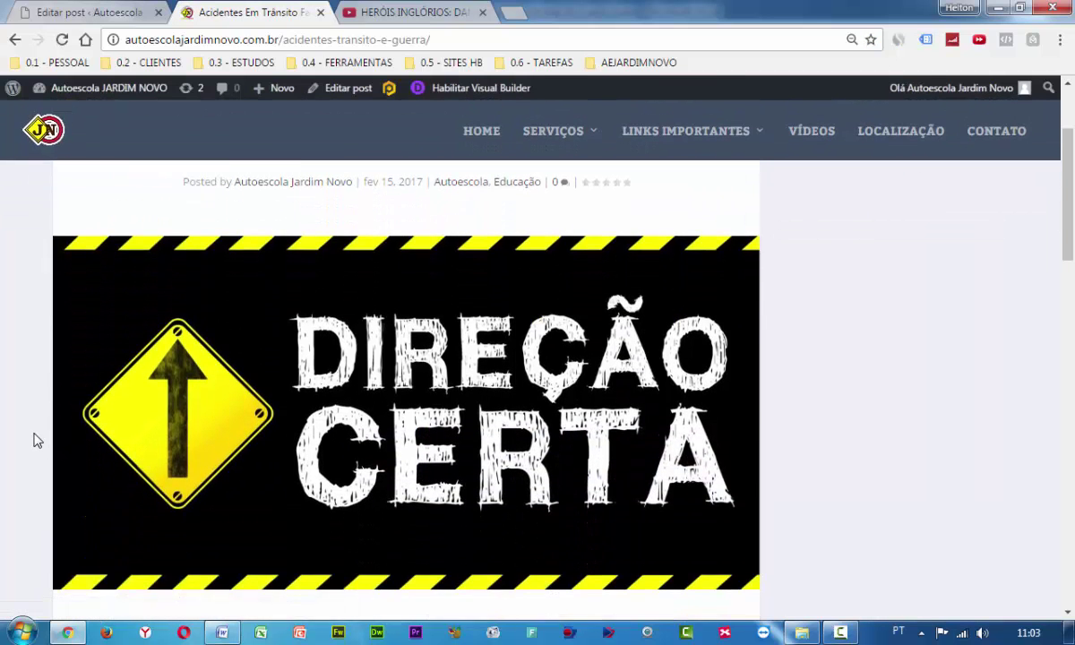
{"action": "scroll", "coordinate": [272, 358], "scroll_direction": "up", "scroll_amount": 2}
{"action": "scroll", "coordinate": [10, 398], "scroll_direction": "down", "scroll_amount": 1}
{"action": "scroll", "coordinate": [16, 391], "scroll_direction": "down", "scroll_amount": 1}
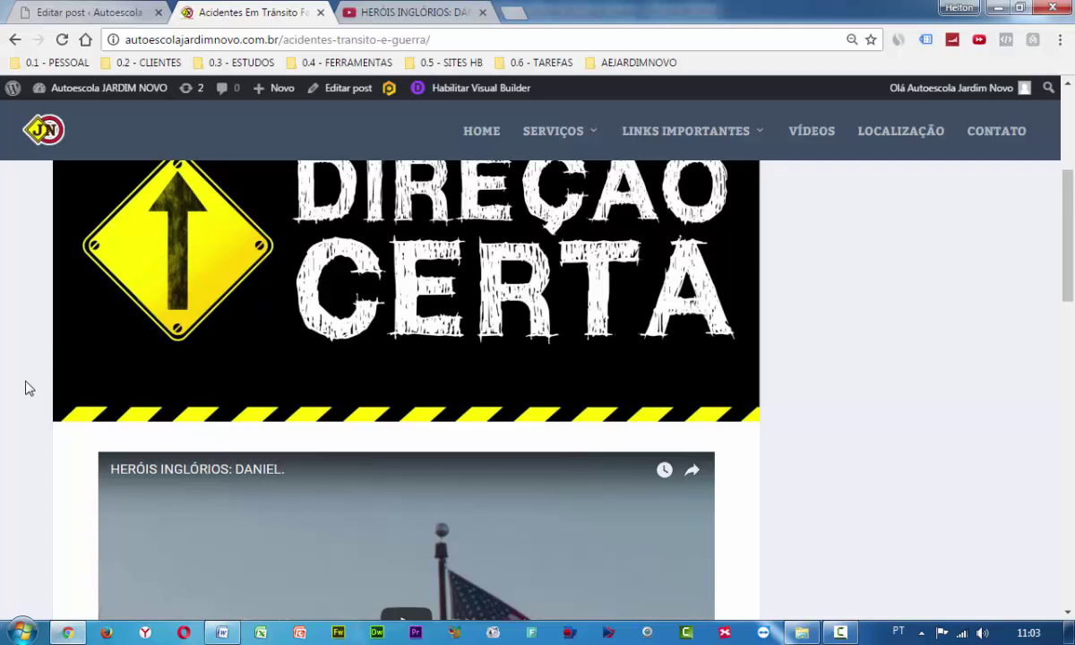
{"action": "scroll", "coordinate": [27, 383], "scroll_direction": "down", "scroll_amount": 3}
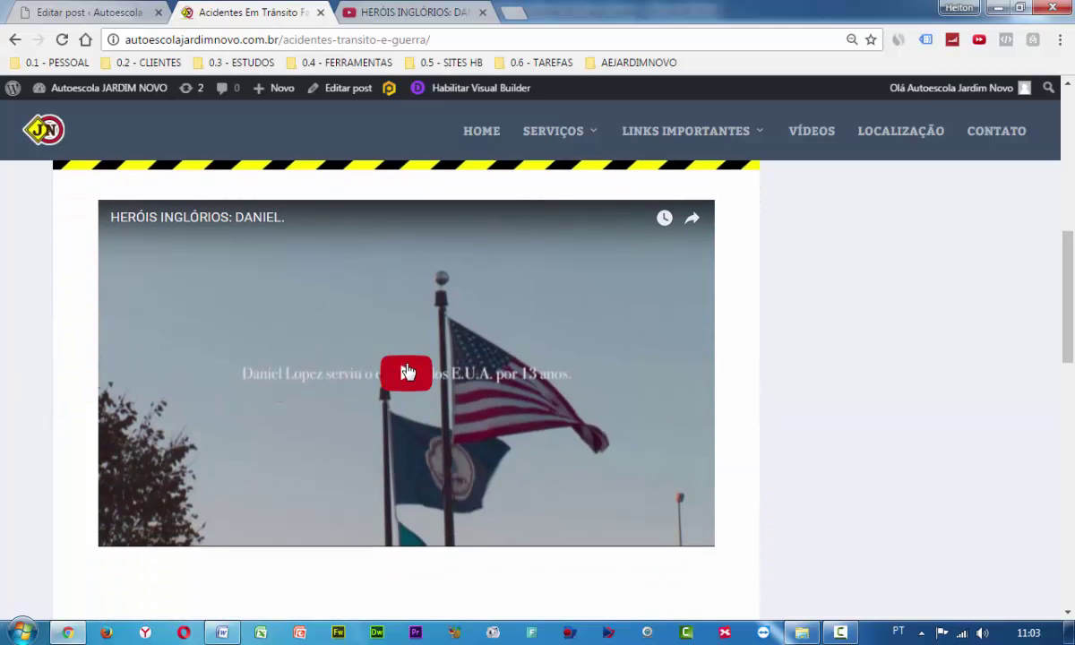
{"action": "left_click", "coordinate": [376, 351]}
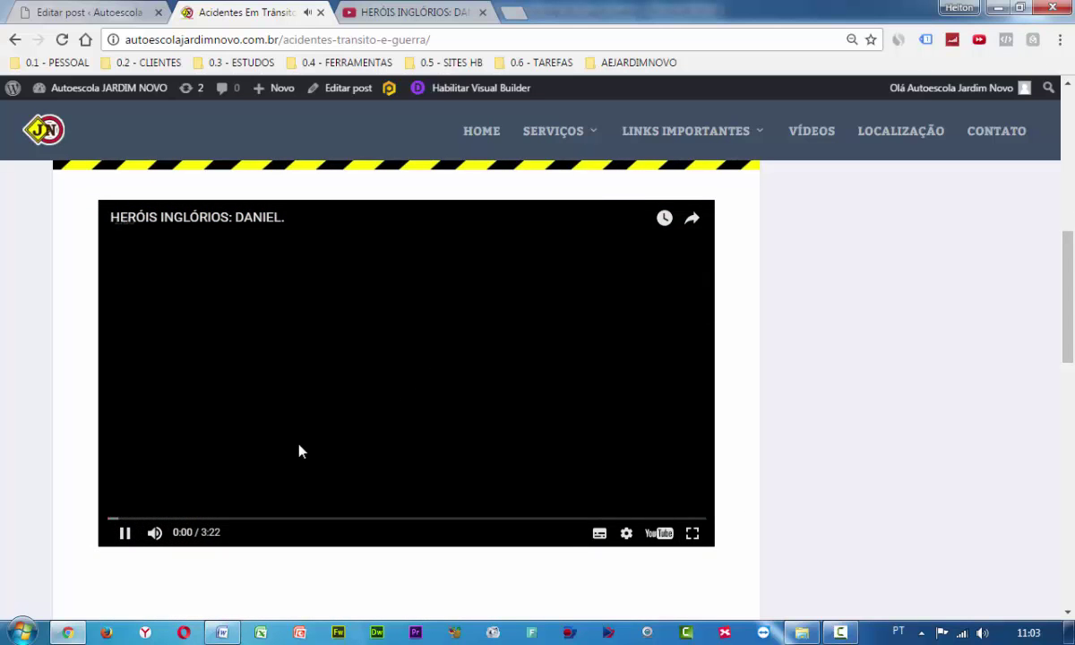
{"action": "left_click", "coordinate": [194, 423]}
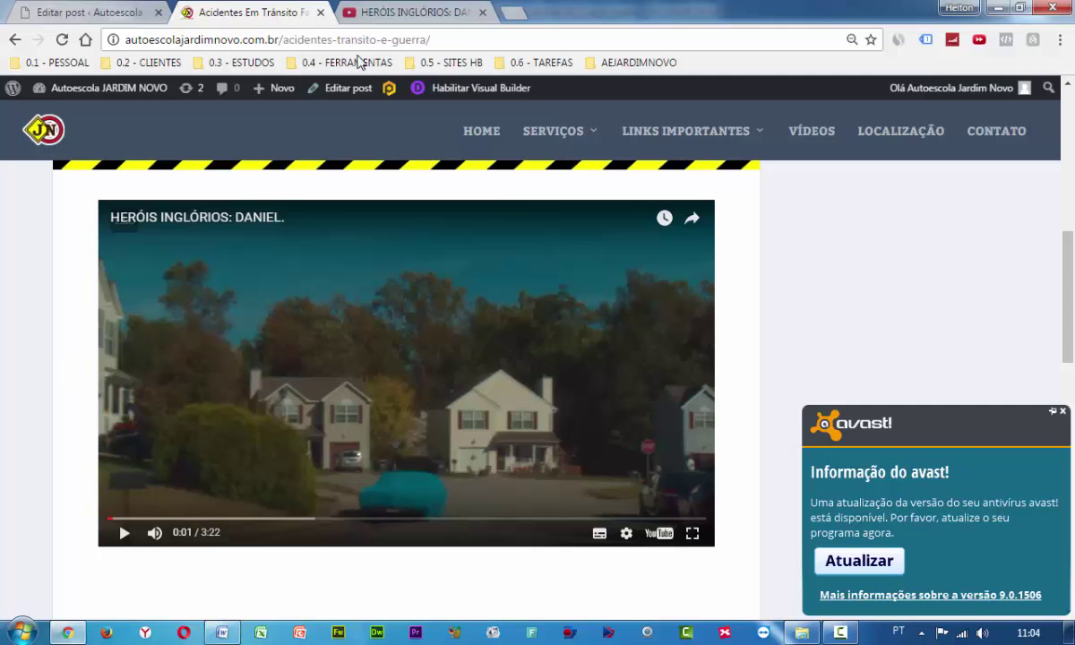
- Check the source video's page on YouTube and return to the published article
{"action": "left_click", "coordinate": [373, 15]}
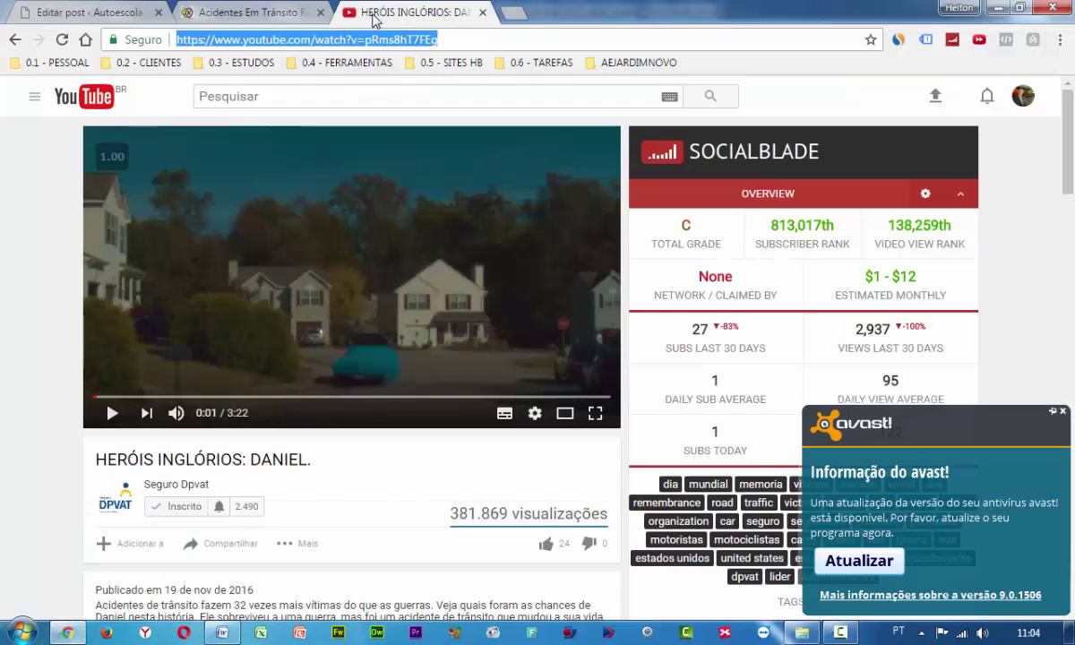
{"action": "left_click", "coordinate": [115, 483]}
{"action": "left_click", "coordinate": [265, 12]}
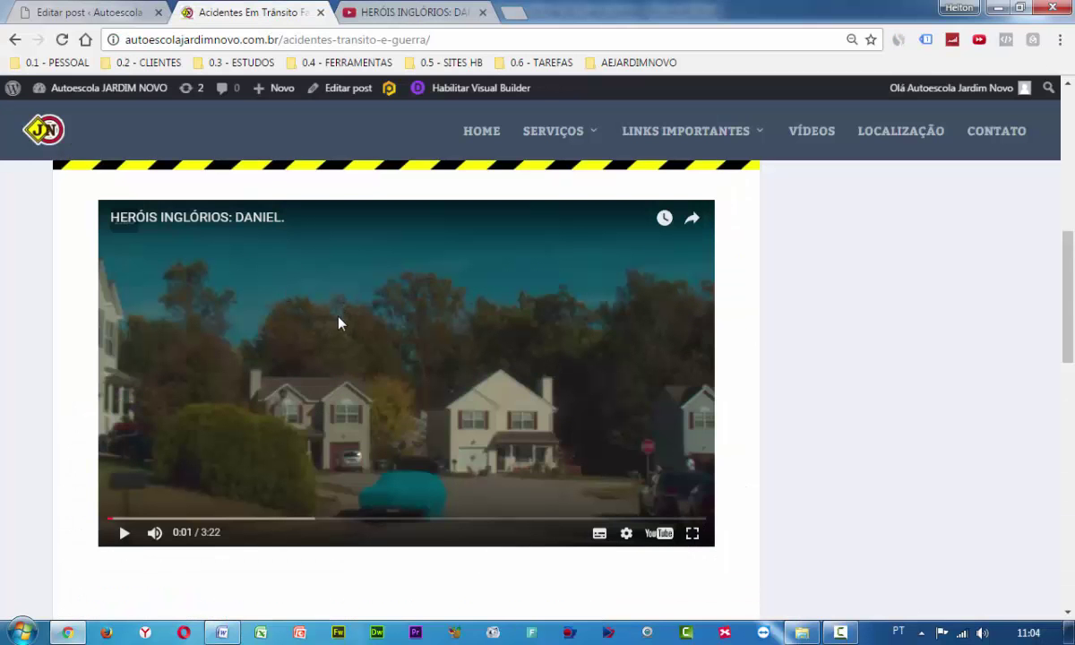